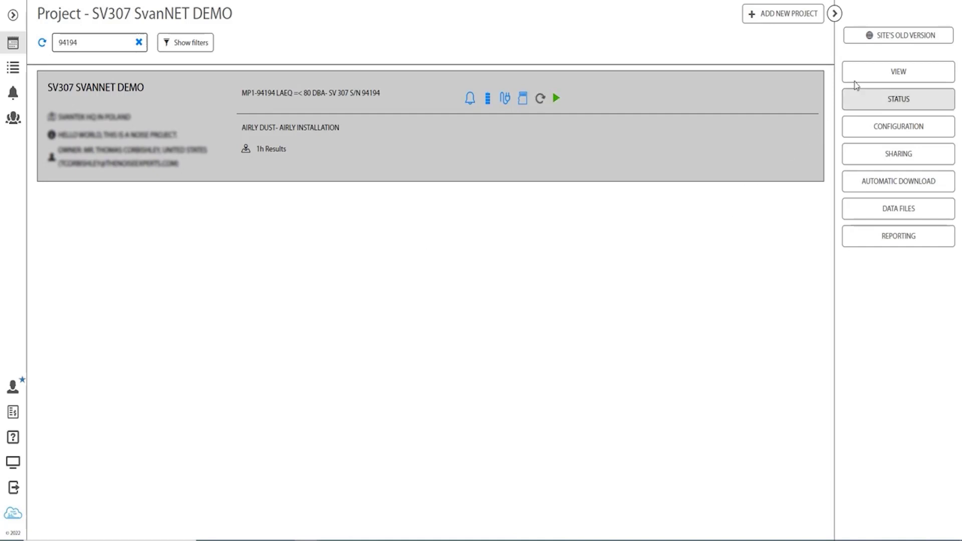
Step: Open the SV307 SvanNET DEMO dashboard and review its map, noise and dust chart panels
{"action": "left_click", "coordinate": [856, 82]}
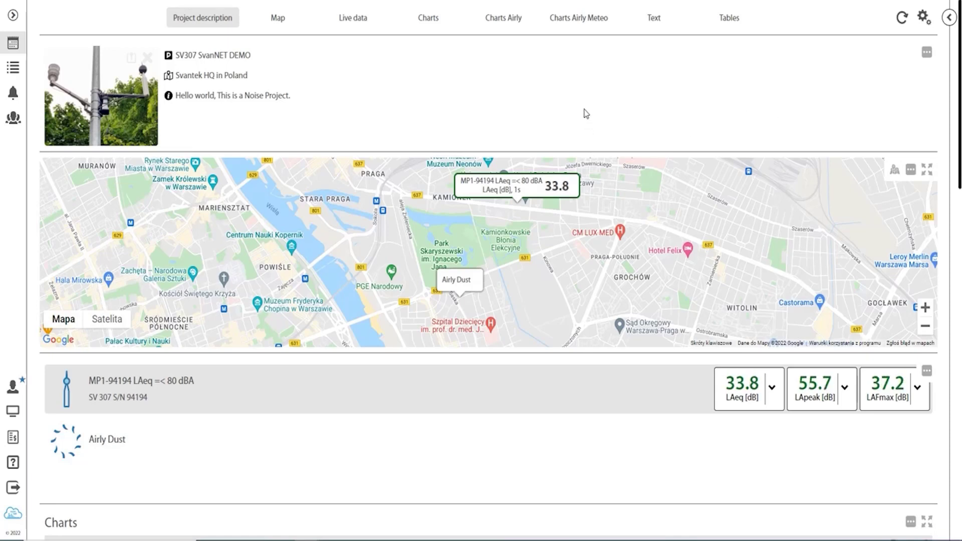
{"action": "scroll", "coordinate": [587, 130], "scroll_direction": "down", "scroll_amount": 3}
{"action": "scroll", "coordinate": [273, 275], "scroll_direction": "down", "scroll_amount": 3}
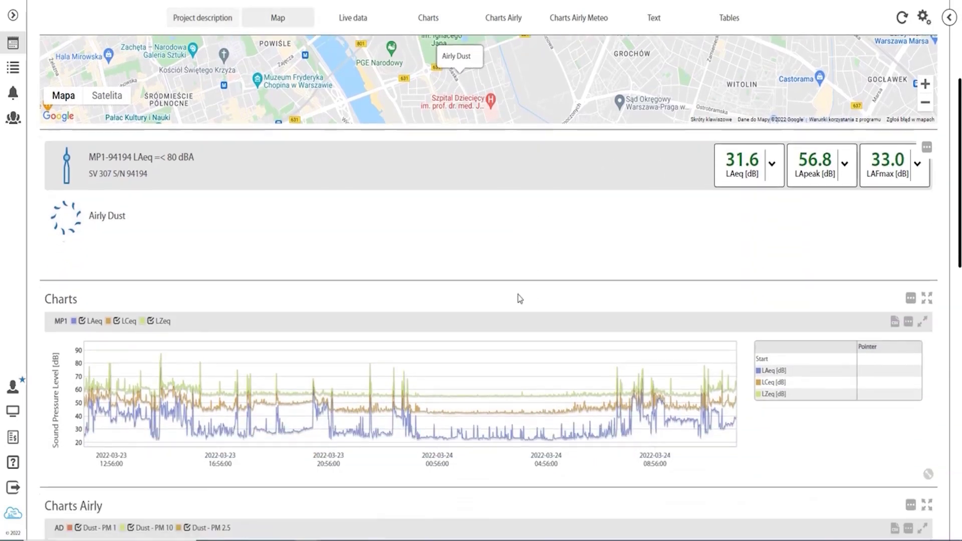
{"action": "scroll", "coordinate": [149, 316], "scroll_direction": "down", "scroll_amount": 3}
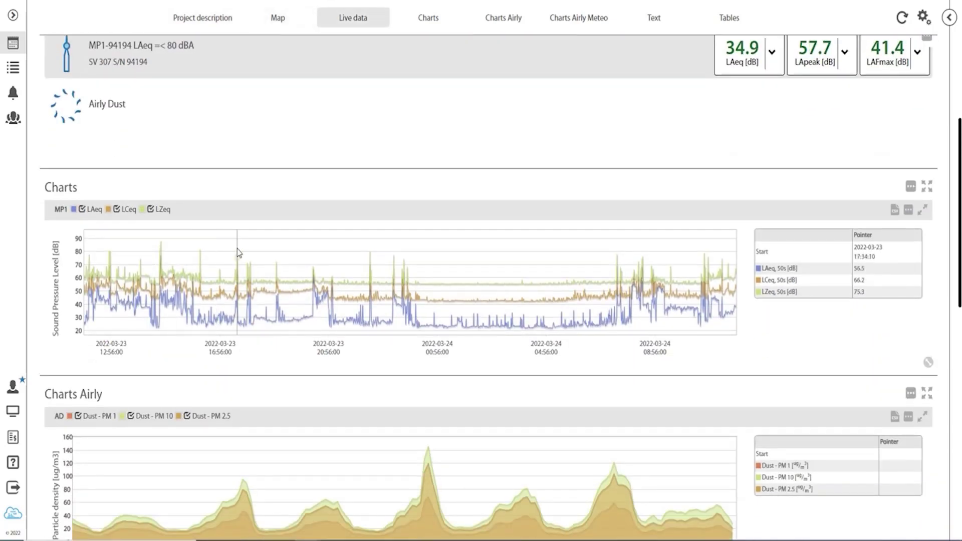
{"action": "scroll", "coordinate": [236, 248], "scroll_direction": "down", "scroll_amount": 10}
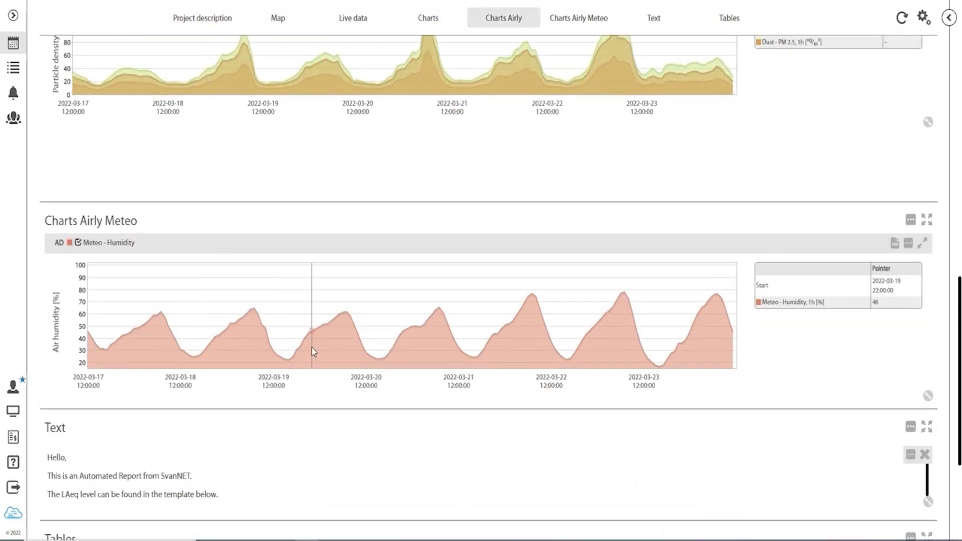
{"action": "scroll", "coordinate": [308, 353], "scroll_direction": "down", "scroll_amount": 4}
{"action": "scroll", "coordinate": [303, 351], "scroll_direction": "up", "scroll_amount": 15}
{"action": "scroll", "coordinate": [303, 349], "scroll_direction": "up", "scroll_amount": 4}
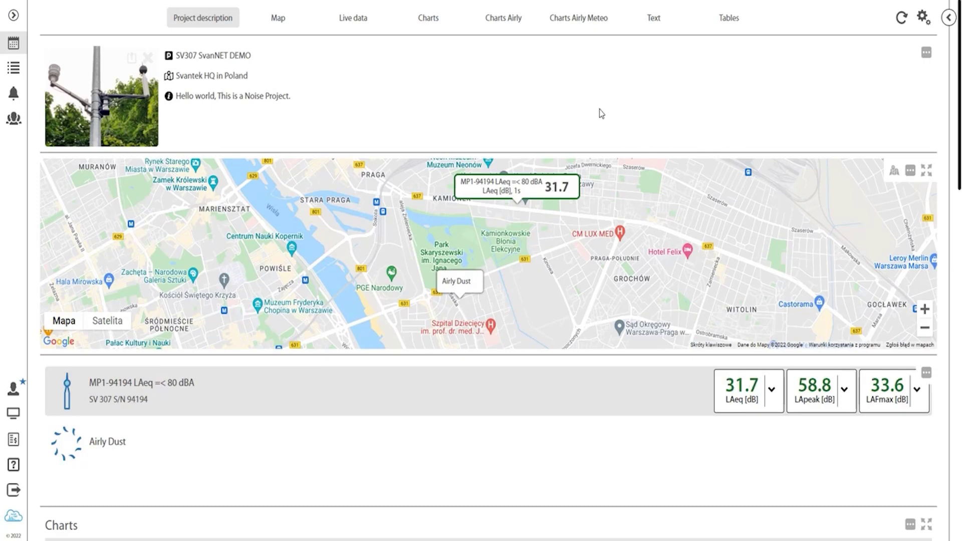
{"action": "scroll", "coordinate": [591, 112], "scroll_direction": "down", "scroll_amount": 10}
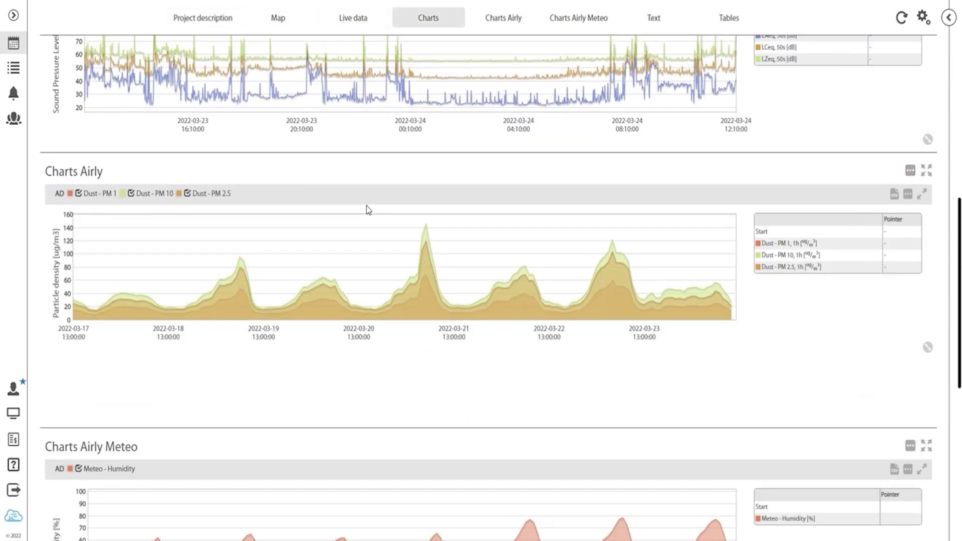
{"action": "scroll", "coordinate": [361, 221], "scroll_direction": "down", "scroll_amount": 3}
{"action": "scroll", "coordinate": [359, 225], "scroll_direction": "down", "scroll_amount": 3}
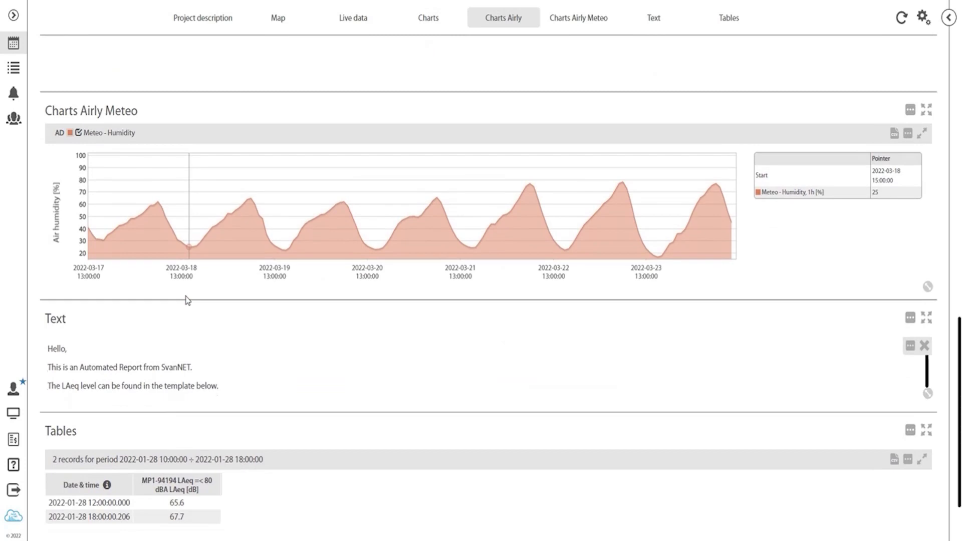
{"action": "scroll", "coordinate": [308, 342], "scroll_direction": "up", "scroll_amount": 7}
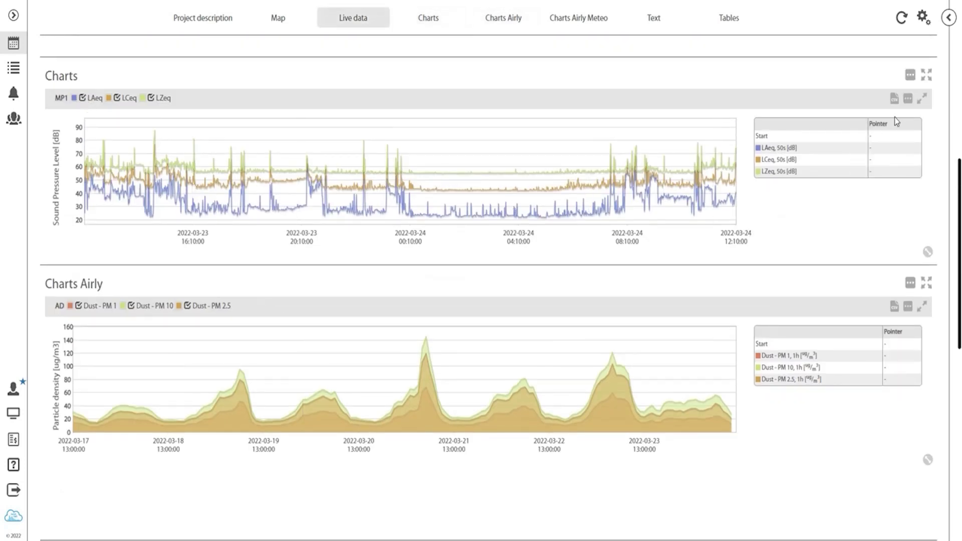
Step: Limit the noise chart to LAeq by unchecking LCeq and LZeq in its plot settings
{"action": "left_click", "coordinate": [923, 17]}
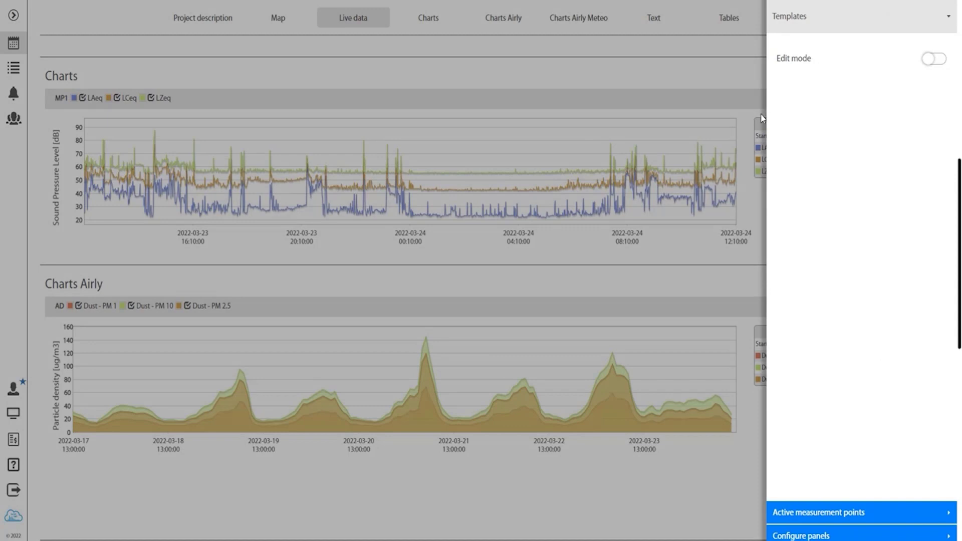
{"action": "left_click", "coordinate": [657, 131]}
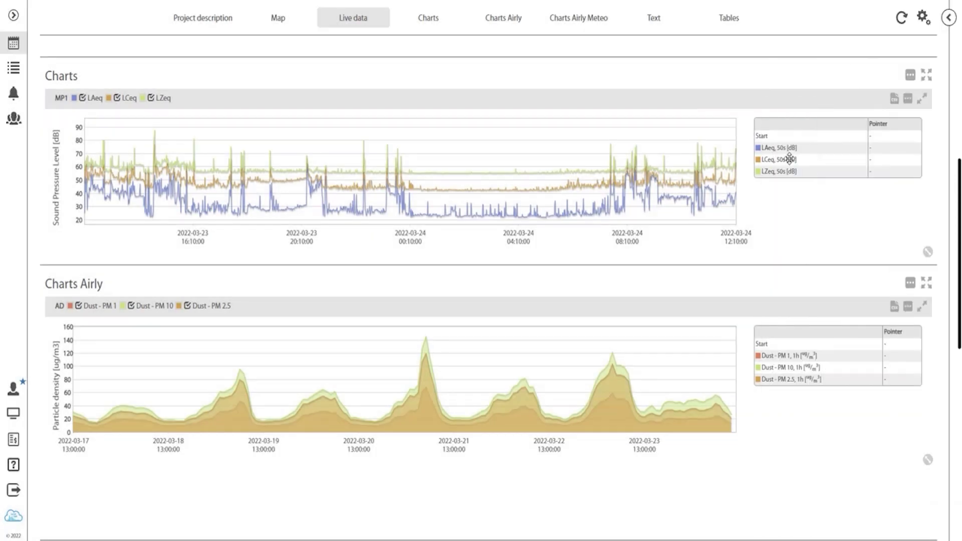
{"action": "left_click", "coordinate": [908, 98]}
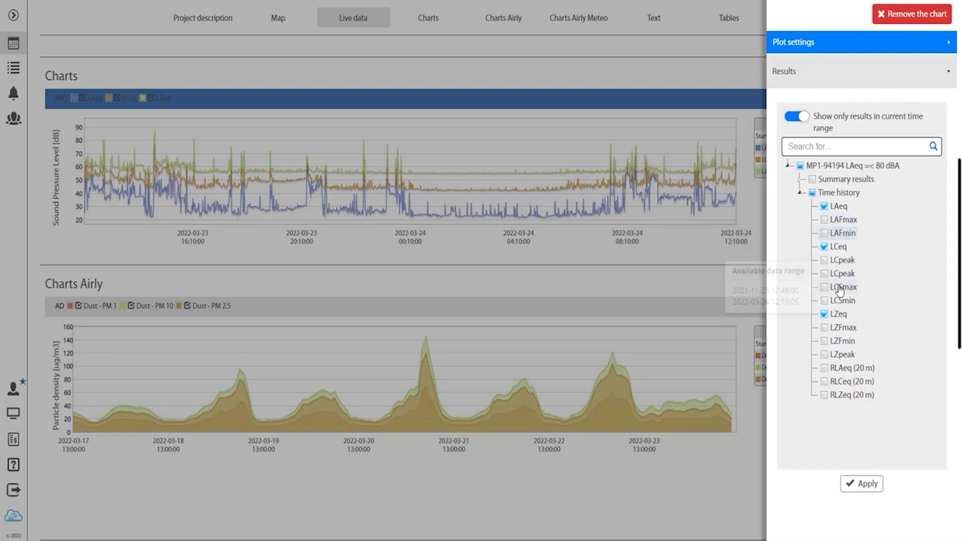
{"action": "left_click", "coordinate": [825, 247]}
{"action": "left_click", "coordinate": [825, 314]}
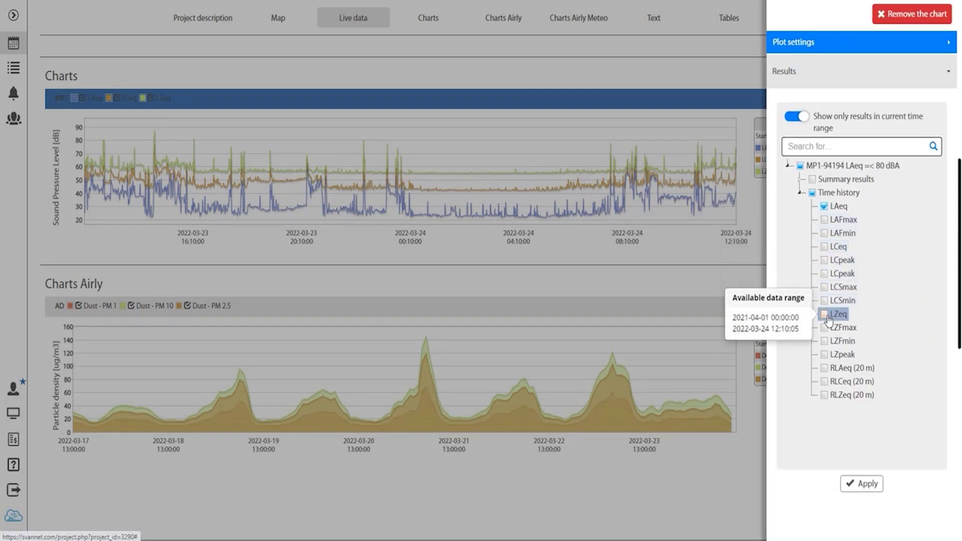
{"action": "left_click", "coordinate": [863, 484]}
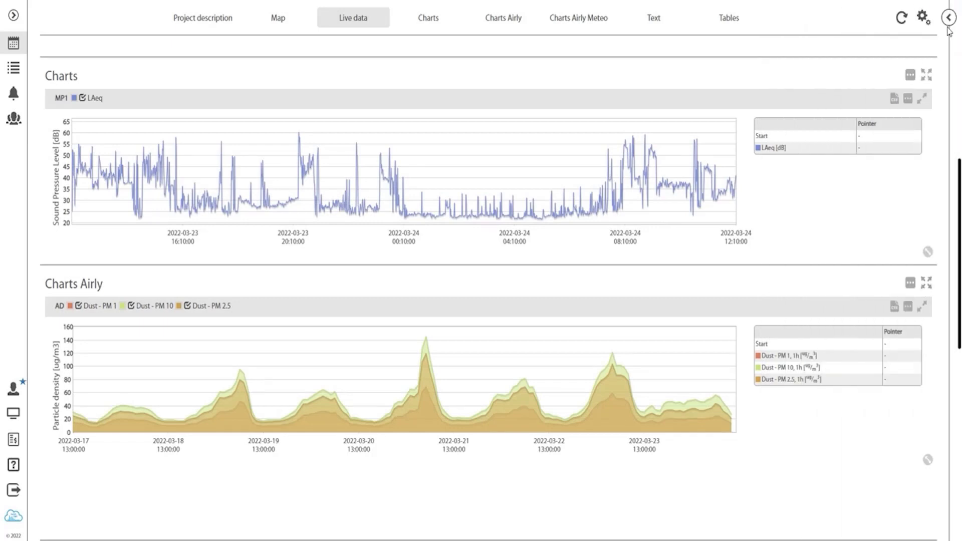
Step: Delete the Charts Airly and Charts Airly Meteo panels from the dashboard
{"action": "left_click", "coordinate": [949, 17]}
{"action": "left_click", "coordinate": [830, 15]}
{"action": "left_click", "coordinate": [925, 16]}
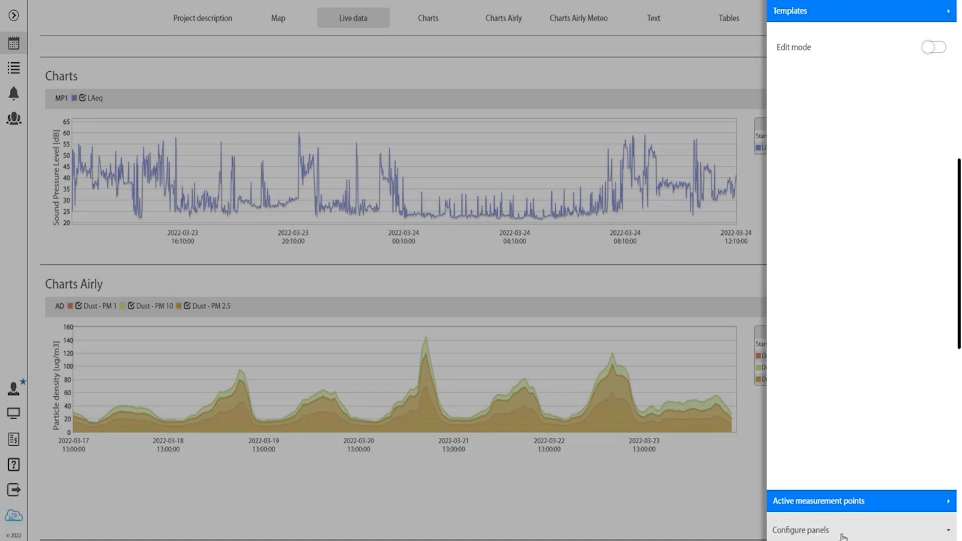
{"action": "left_click", "coordinate": [844, 532]}
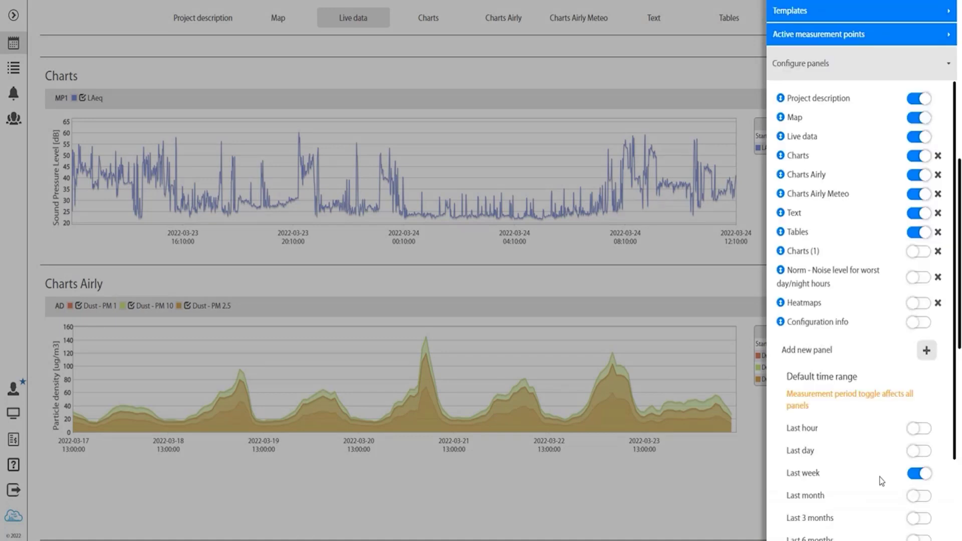
{"action": "left_click", "coordinate": [939, 175]}
{"action": "left_click", "coordinate": [356, 308]}
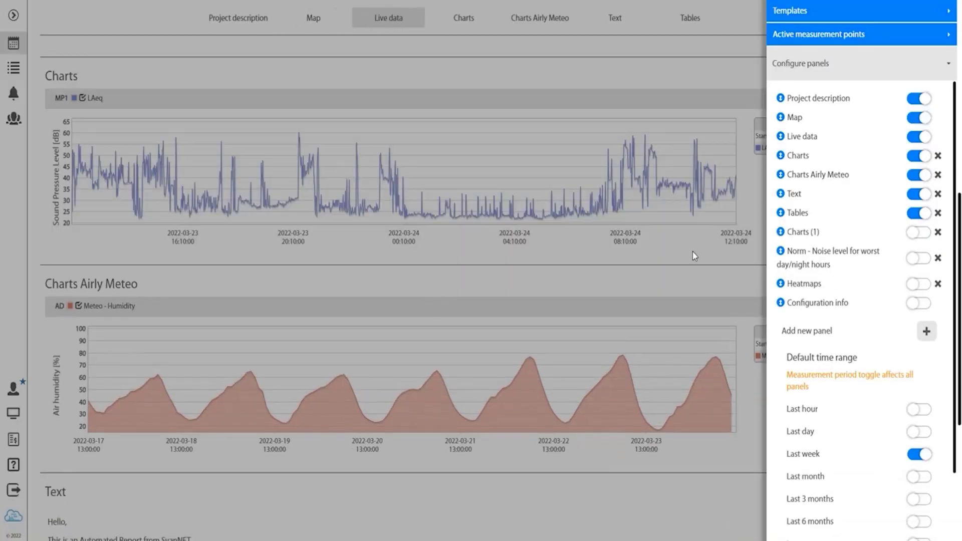
{"action": "left_click", "coordinate": [939, 177]}
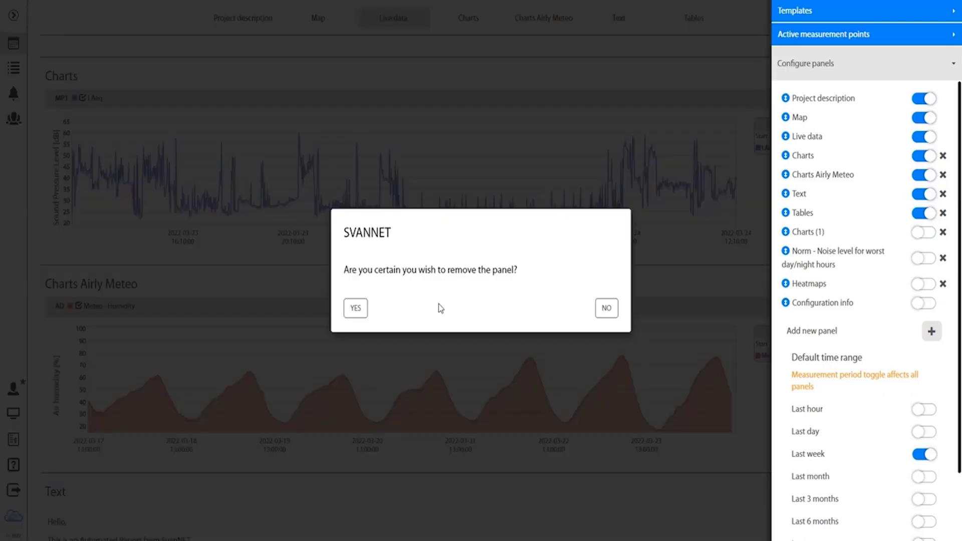
{"action": "left_click", "coordinate": [359, 309]}
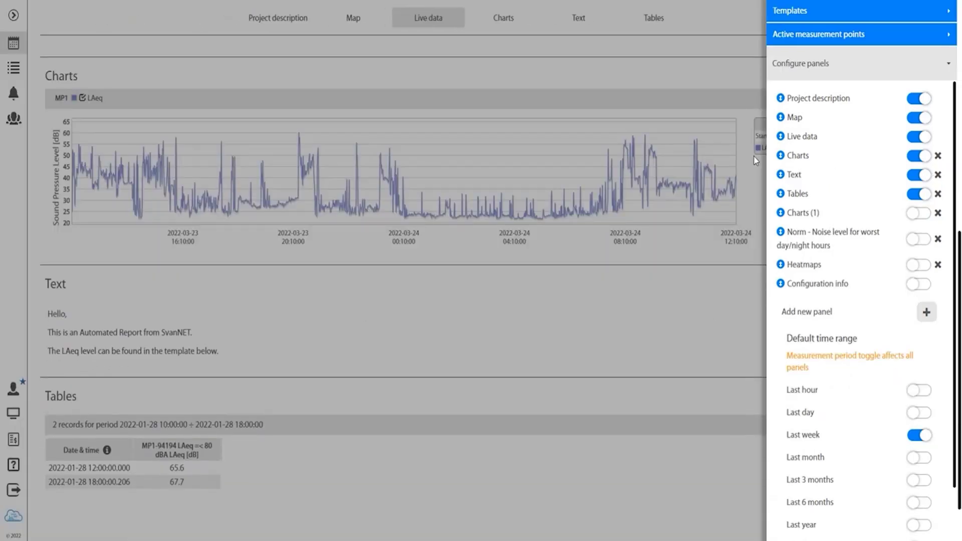
Step: Save the trimmed layout as a new template named 'Citizens Template'
{"action": "left_click", "coordinate": [836, 15]}
{"action": "left_click", "coordinate": [931, 59]}
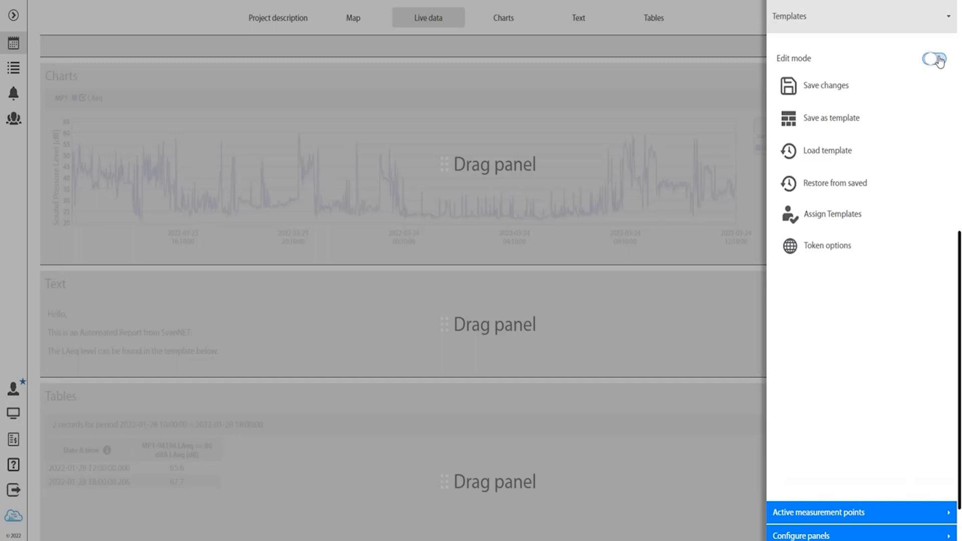
{"action": "left_click", "coordinate": [855, 120]}
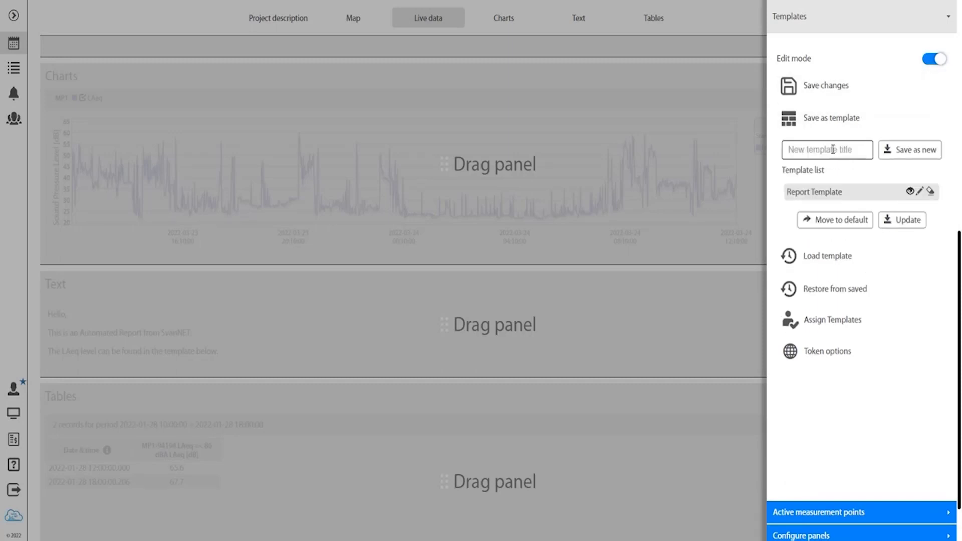
{"action": "left_click", "coordinate": [802, 150]}
{"action": "type", "text": "C"}
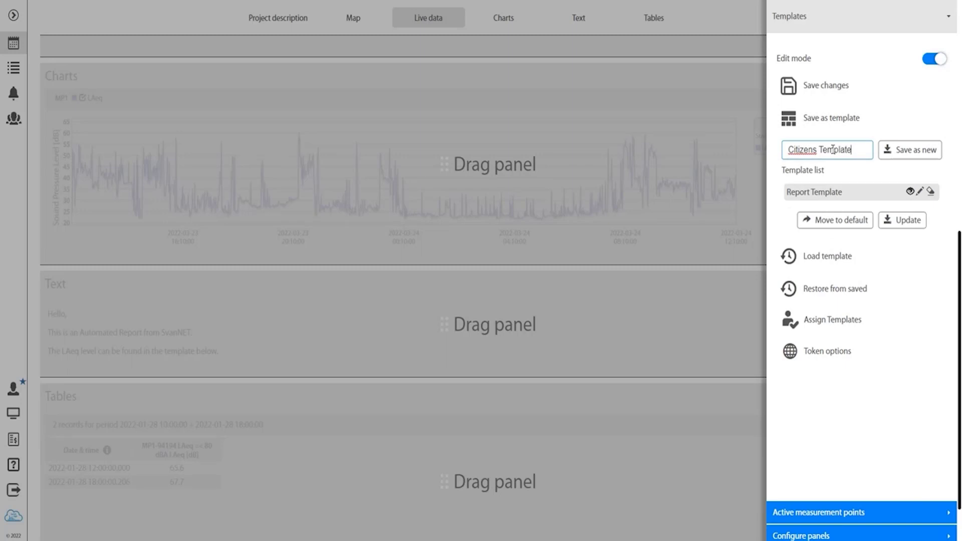
{"action": "type", "text": "itizens Template"}
{"action": "left_click", "coordinate": [928, 150]}
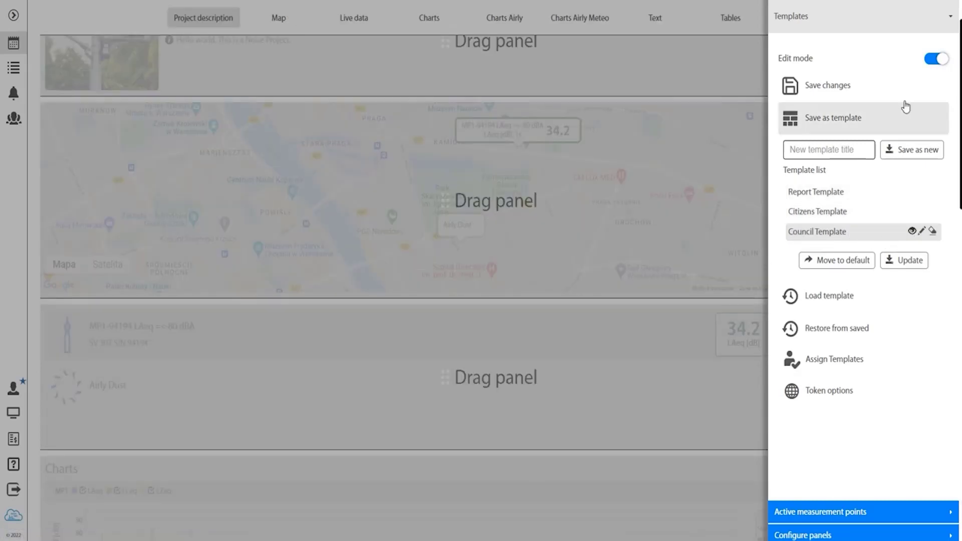
Step: Leave layout edit mode and scroll through the Council Template dashboard charts and back up
{"action": "left_click", "coordinate": [935, 60]}
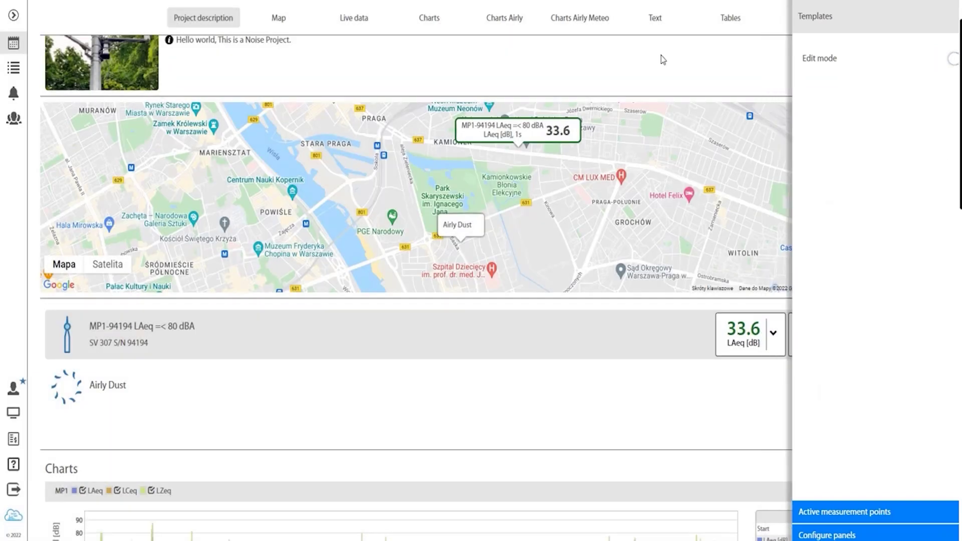
{"action": "scroll", "coordinate": [632, 121], "scroll_direction": "down", "scroll_amount": 4}
{"action": "scroll", "coordinate": [631, 122], "scroll_direction": "down", "scroll_amount": 3}
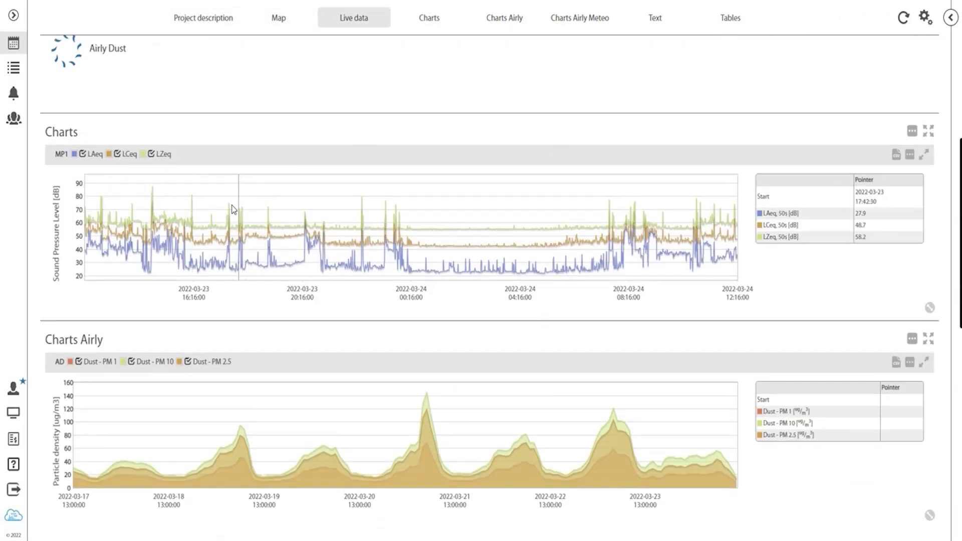
{"action": "scroll", "coordinate": [150, 251], "scroll_direction": "down", "scroll_amount": 3}
{"action": "scroll", "coordinate": [219, 253], "scroll_direction": "down", "scroll_amount": 10}
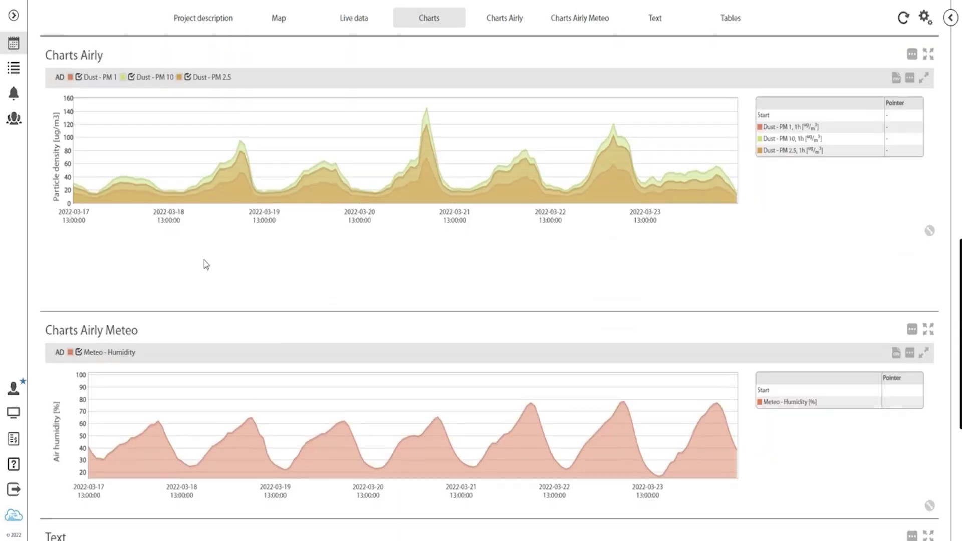
{"action": "scroll", "coordinate": [207, 267], "scroll_direction": "up", "scroll_amount": 14}
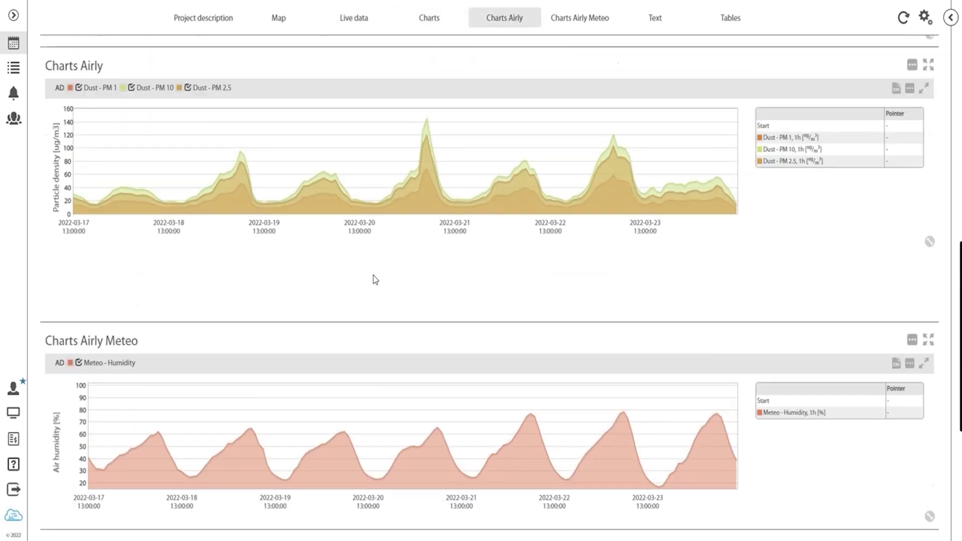
{"action": "scroll", "coordinate": [375, 280], "scroll_direction": "up", "scroll_amount": 4}
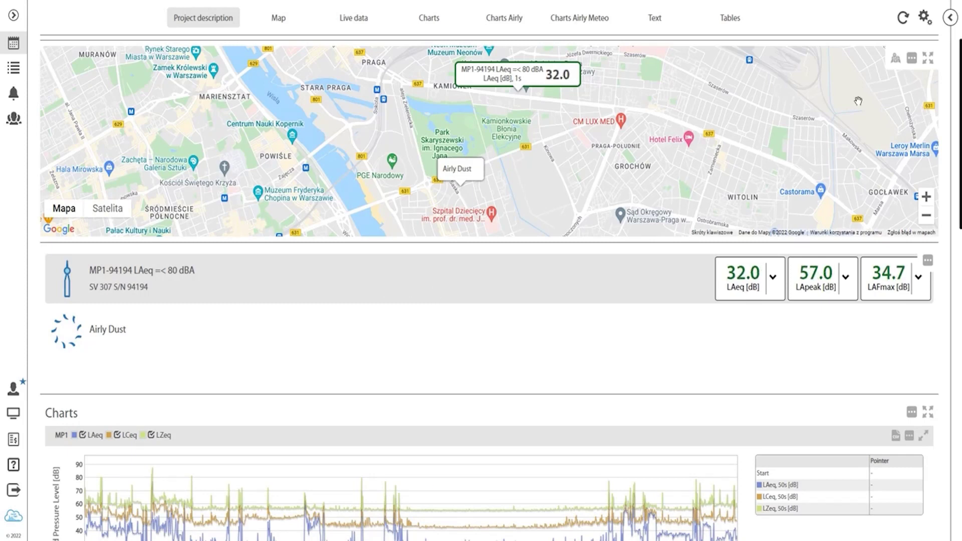
Step: Go to the project's REPORTING section and open Configure automatic reports
{"action": "left_click", "coordinate": [951, 18]}
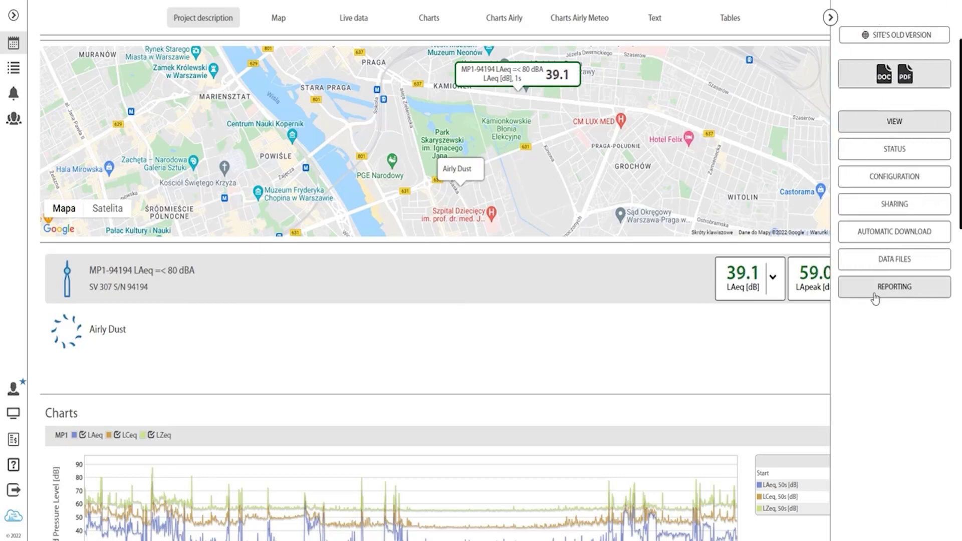
{"action": "left_click", "coordinate": [875, 291]}
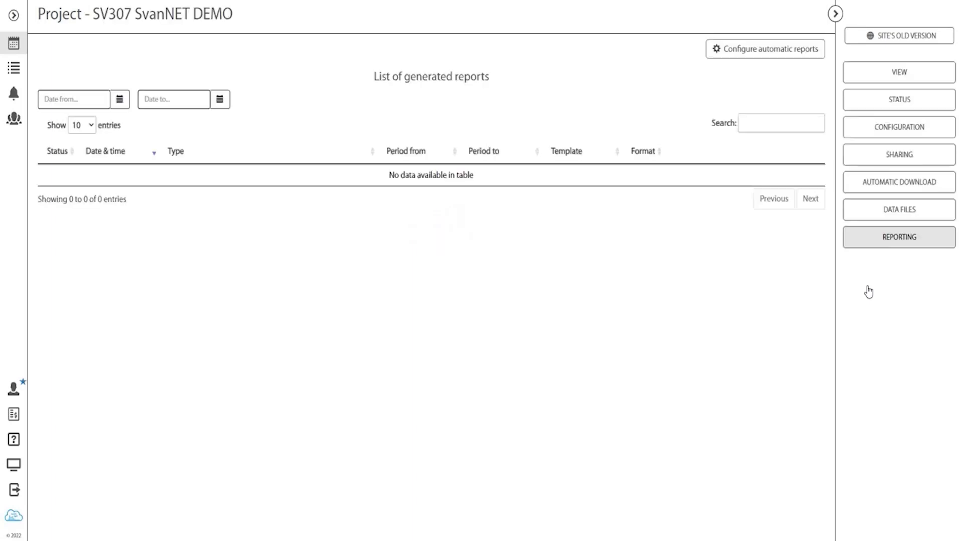
{"action": "left_click", "coordinate": [835, 14]}
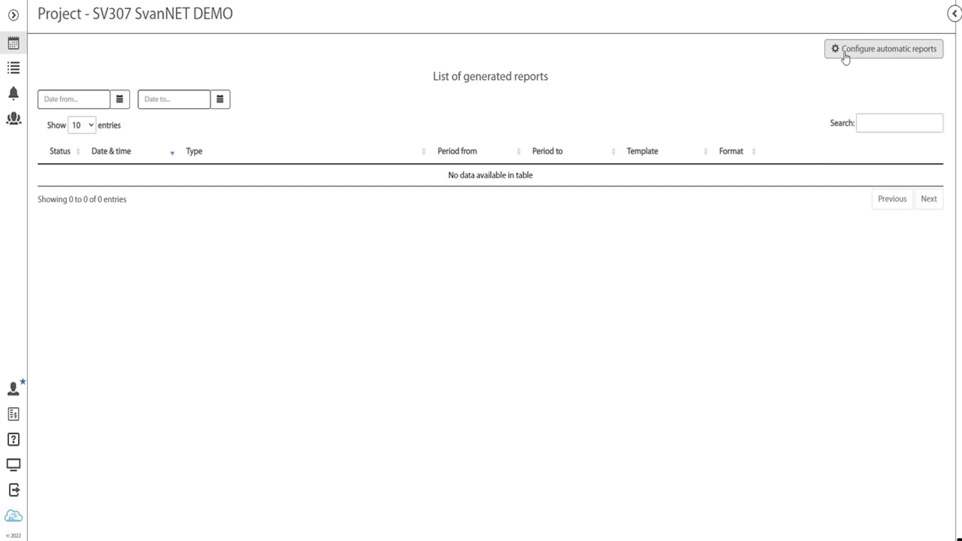
{"action": "left_click", "coordinate": [846, 57]}
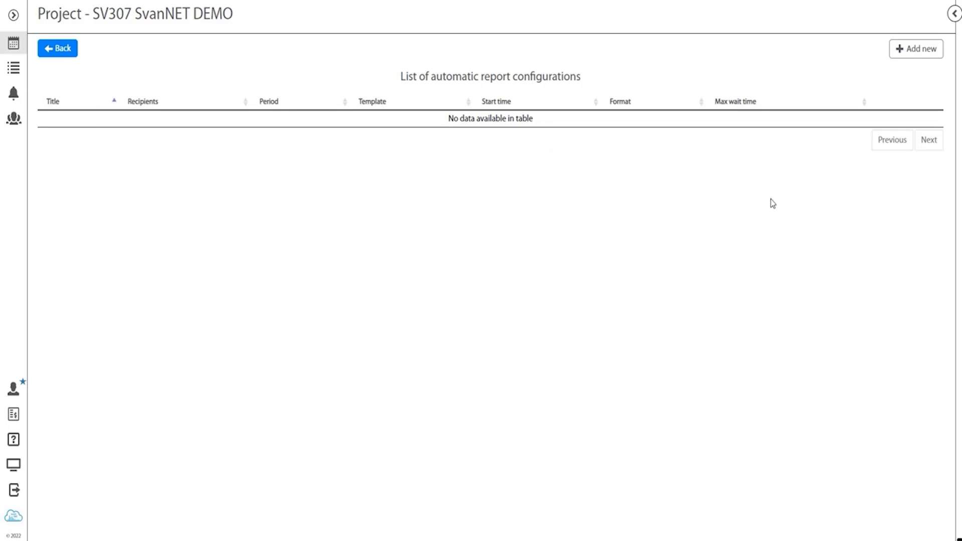
Step: Add a new automatic report titled 'Citizens Report - Residence Noise' with period Day
{"action": "left_click", "coordinate": [919, 50]}
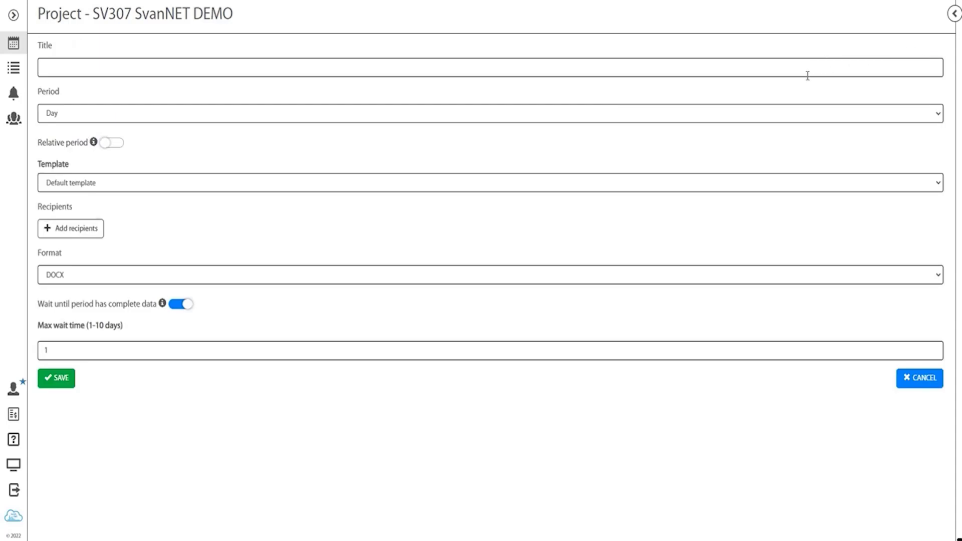
{"action": "left_click", "coordinate": [72, 70]}
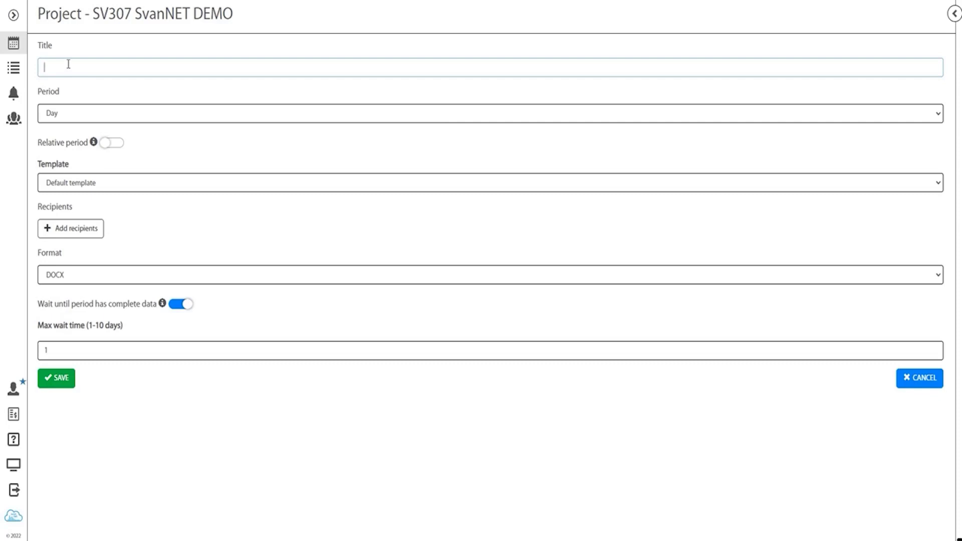
{"action": "type", "text": "Citizens Report - Residence Noise"}
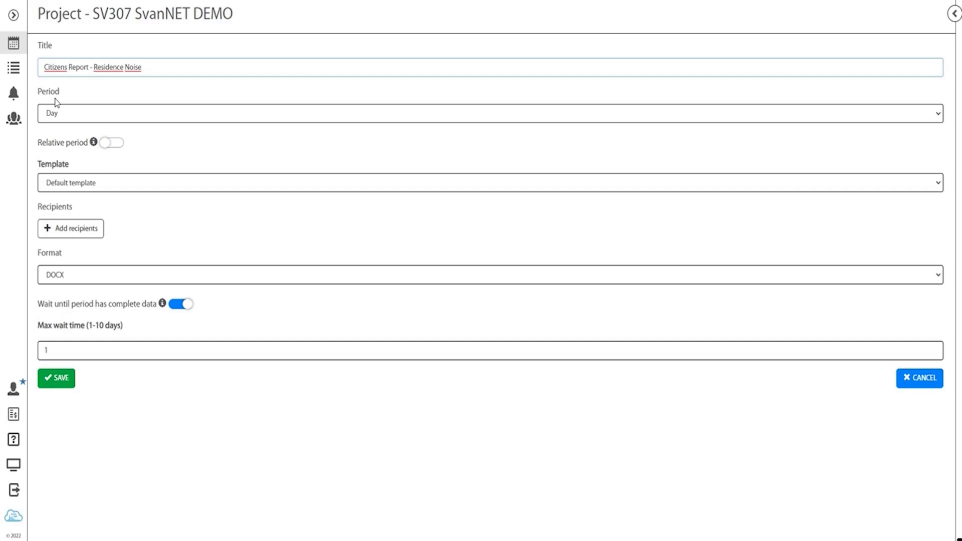
{"action": "left_click", "coordinate": [81, 119]}
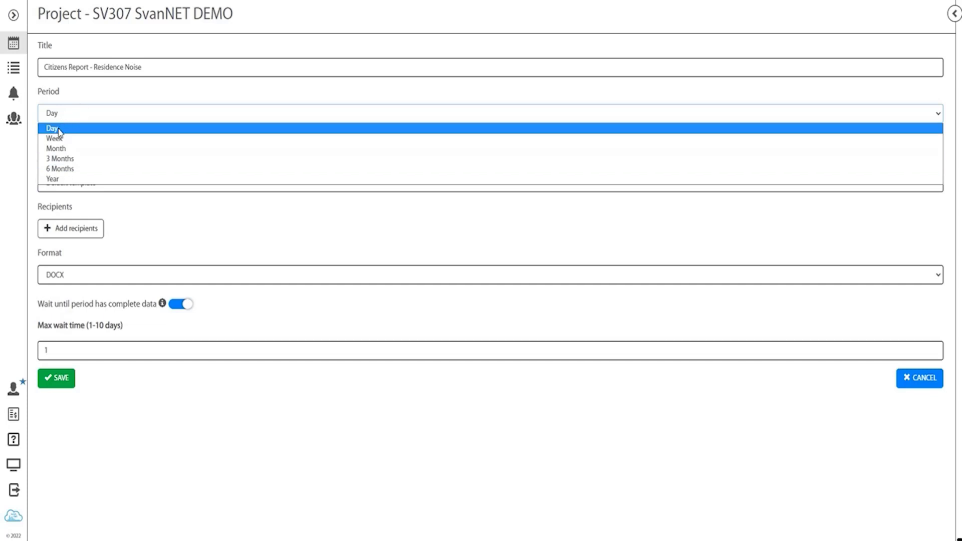
{"action": "left_click", "coordinate": [58, 129]}
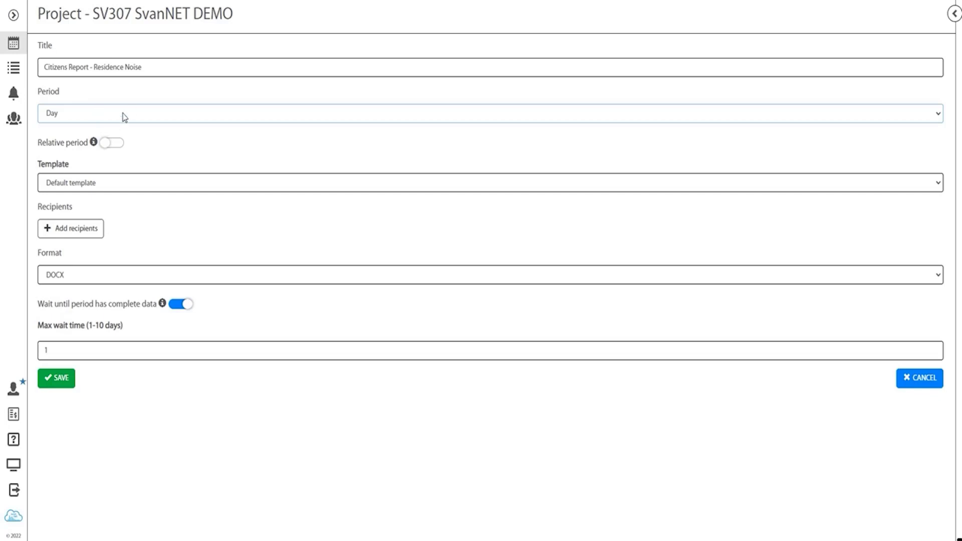
{"action": "left_click", "coordinate": [111, 143]}
{"action": "left_click", "coordinate": [100, 193]}
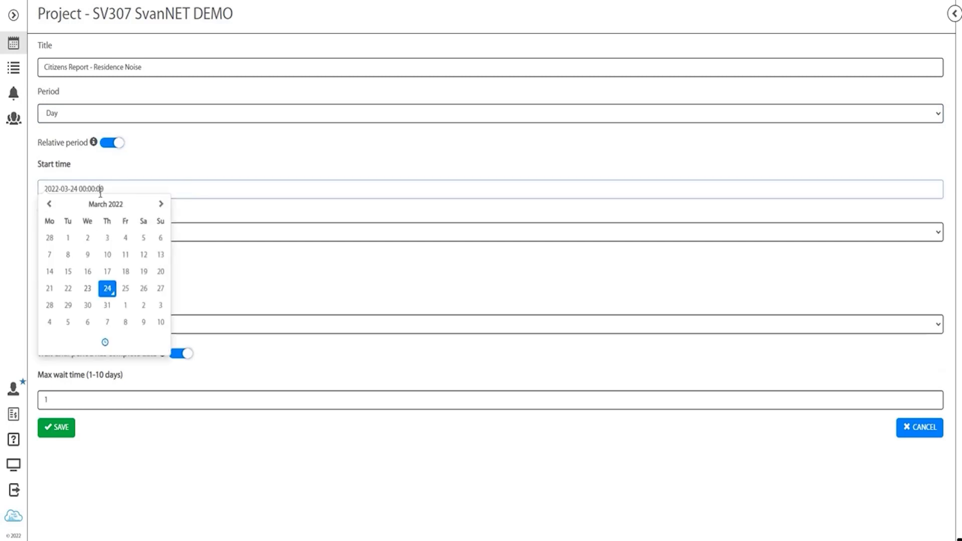
{"action": "left_click", "coordinate": [89, 292]}
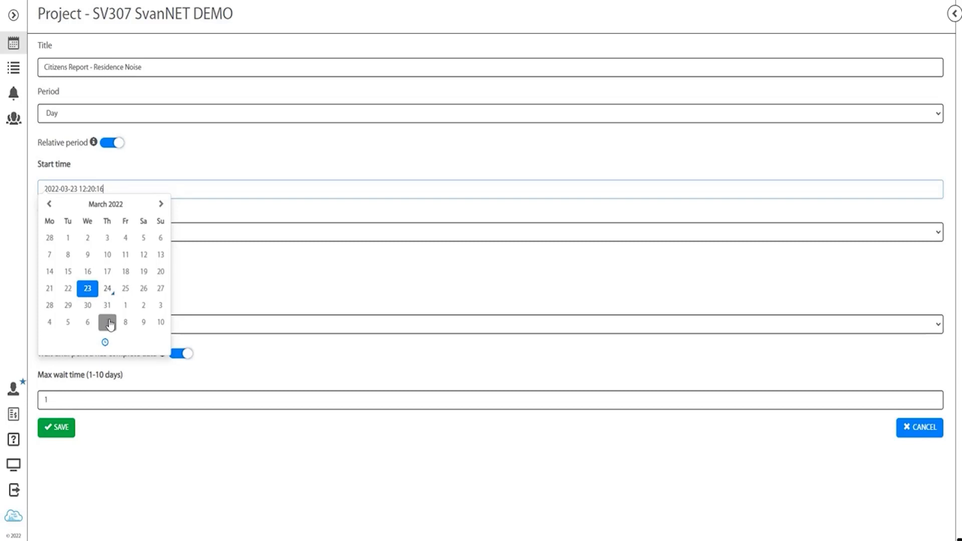
{"action": "left_click", "coordinate": [104, 343]}
{"action": "left_click", "coordinate": [58, 285]}
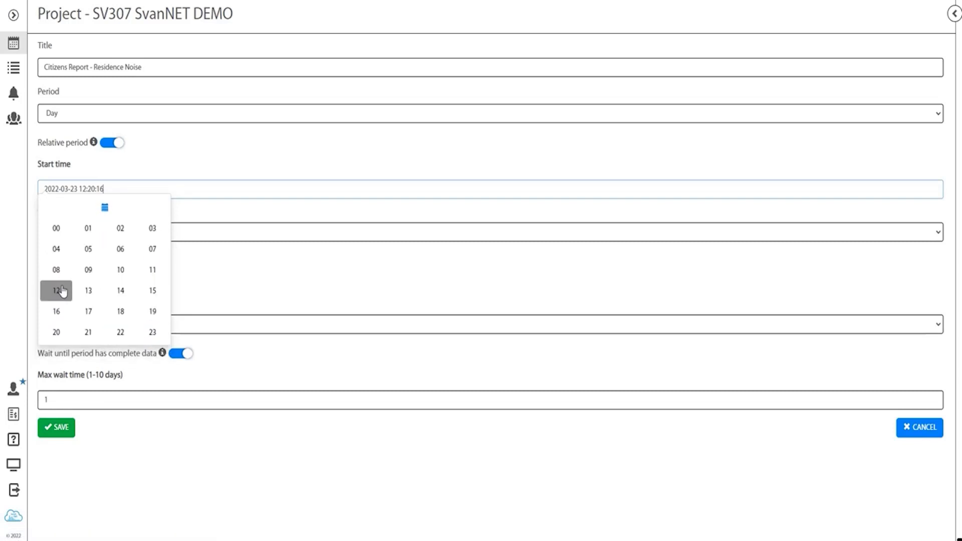
{"action": "left_click", "coordinate": [83, 292]}
{"action": "left_click", "coordinate": [103, 282]}
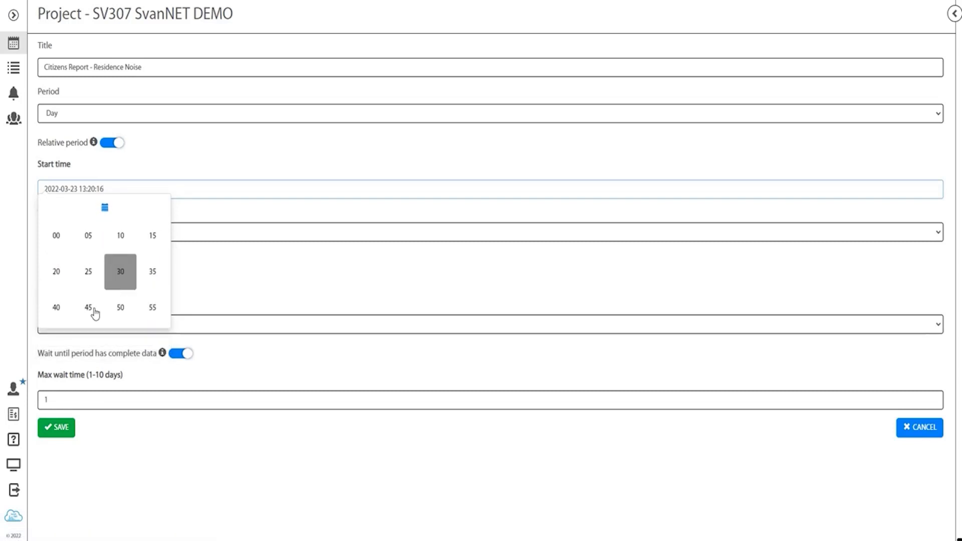
{"action": "left_click", "coordinate": [59, 251]}
{"action": "left_click", "coordinate": [151, 283]}
{"action": "left_click", "coordinate": [54, 237]}
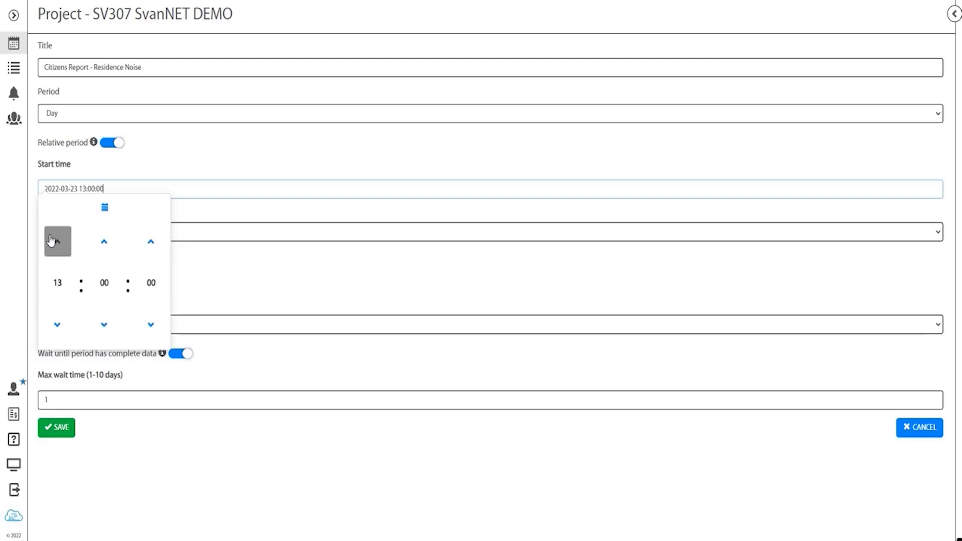
{"action": "left_click", "coordinate": [196, 173]}
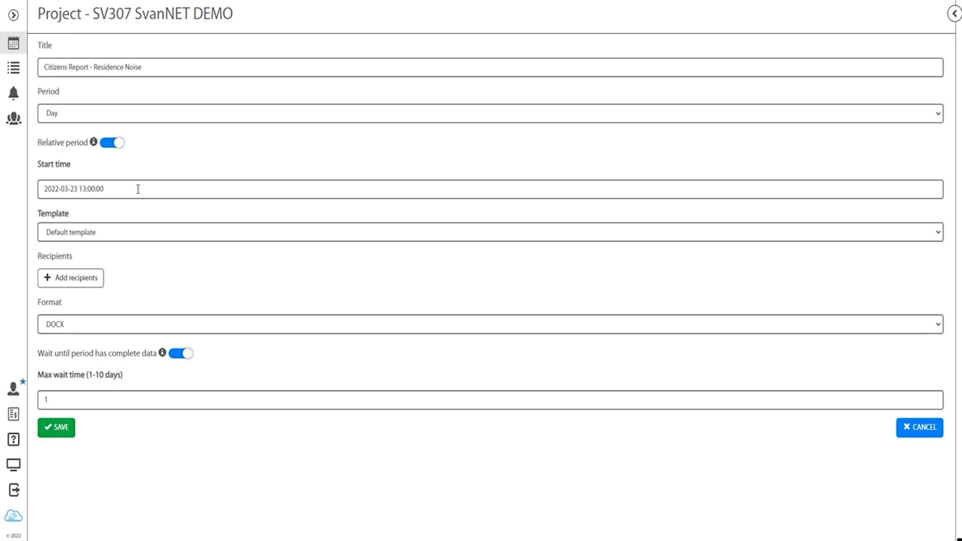
Step: Choose Citizens Template for the report and open the recipient address book
{"action": "left_click", "coordinate": [80, 232]}
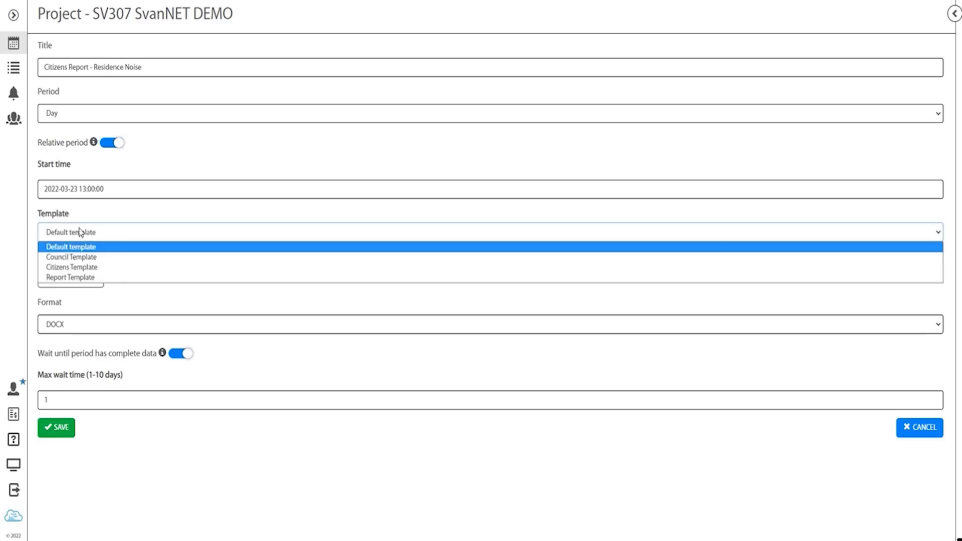
{"action": "left_click", "coordinate": [82, 268]}
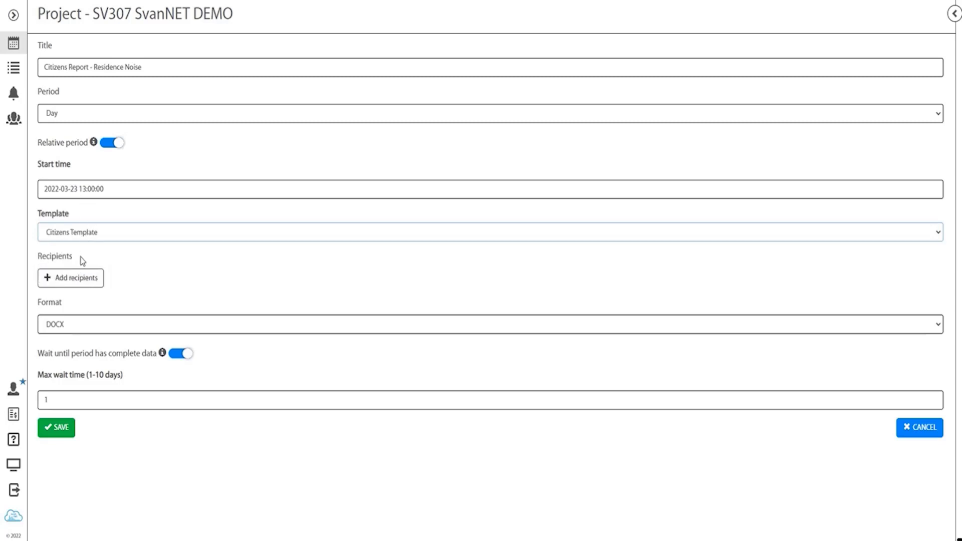
{"action": "left_click", "coordinate": [79, 277]}
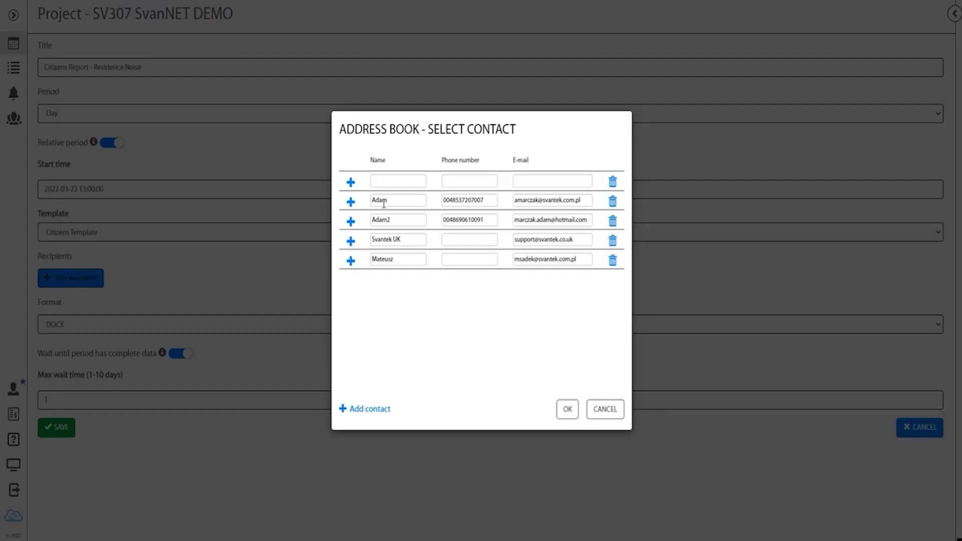
Step: Enter the first citizen contact's name and e-mail address in the address book
{"action": "left_click", "coordinate": [389, 181]}
{"action": "type", "text": "Citizen 1"}
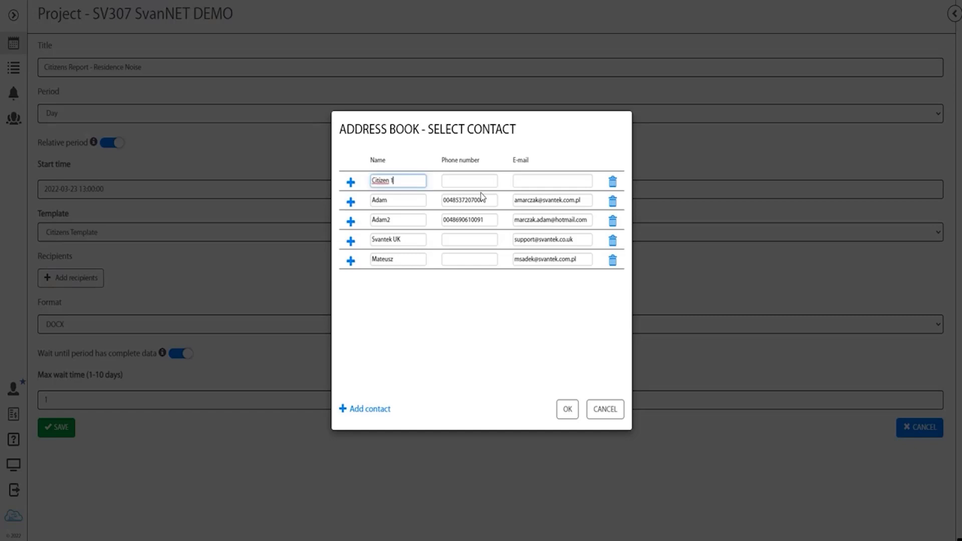
{"action": "key", "text": "Tab"}
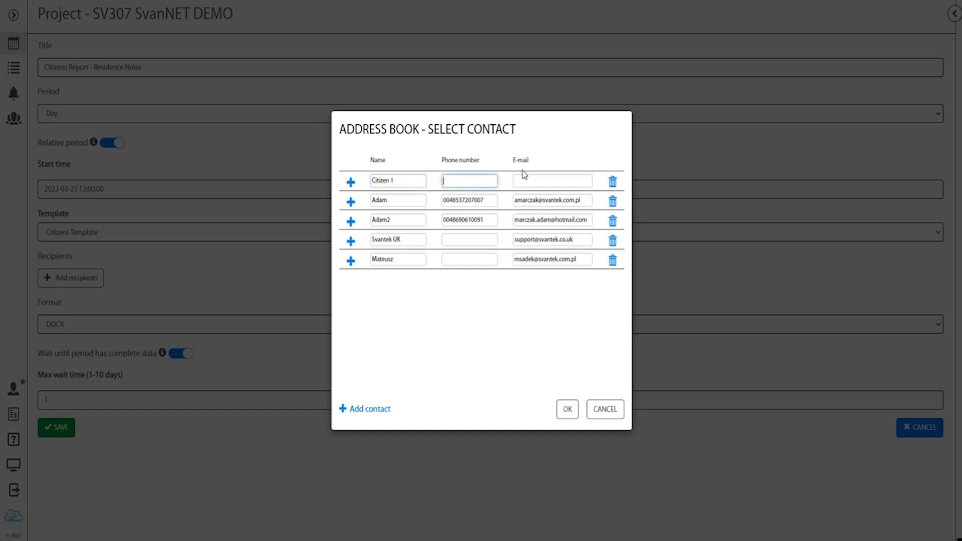
{"action": "left_click", "coordinate": [526, 179]}
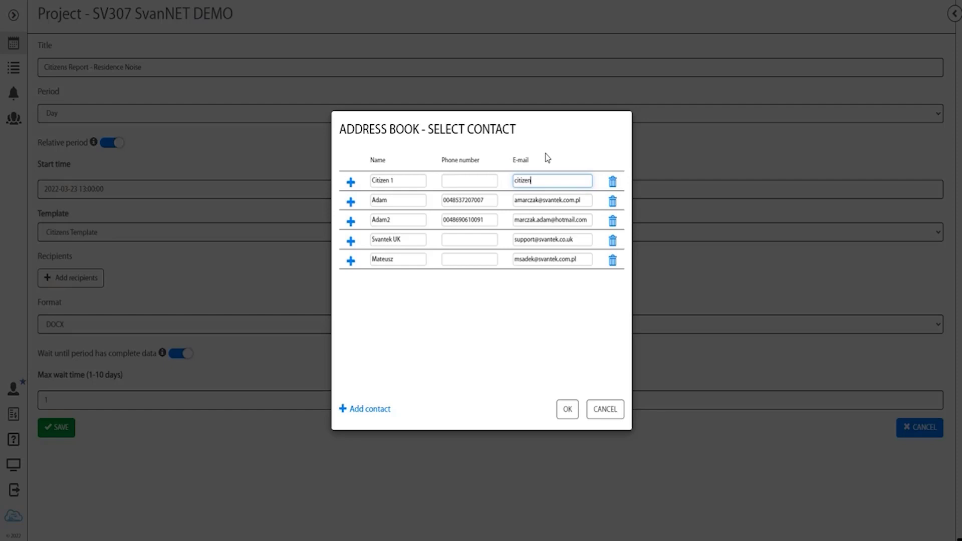
Step: Add a second citizen contact with name and e-mail, then mark both as recipients
{"action": "left_click", "coordinate": [379, 409]}
{"action": "left_click", "coordinate": [401, 280]}
{"action": "type", "text": "Citizen2"}
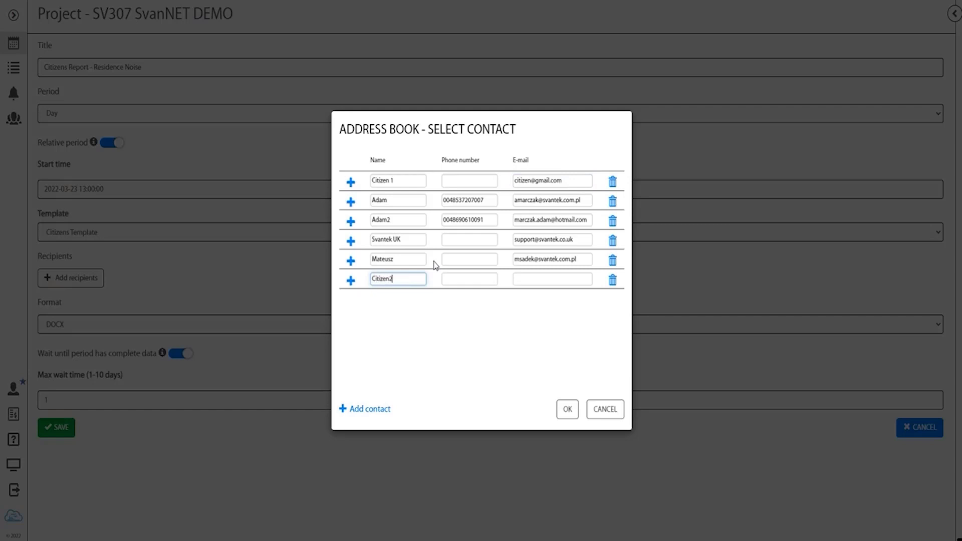
{"action": "key", "text": "Tab"}
{"action": "key", "text": "Tab"}
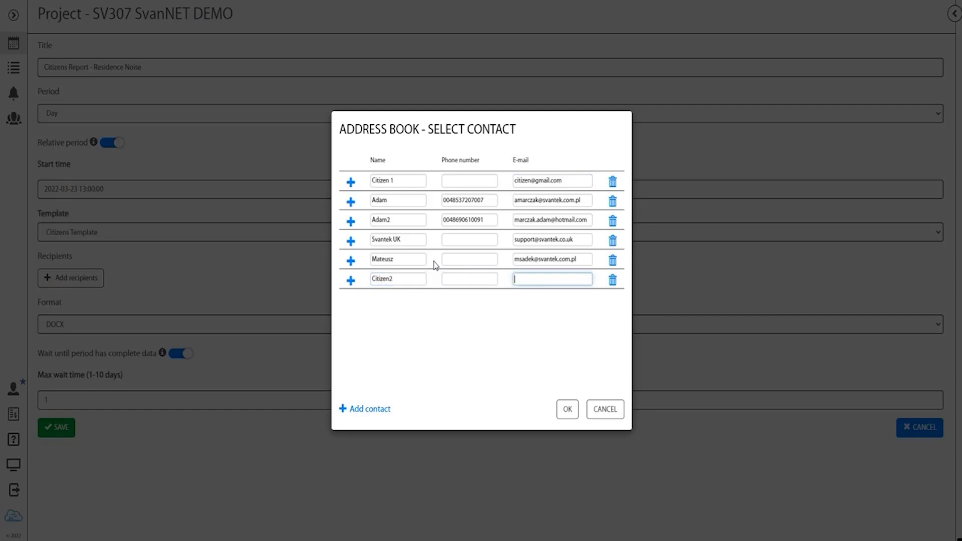
{"action": "left_click", "coordinate": [352, 280]}
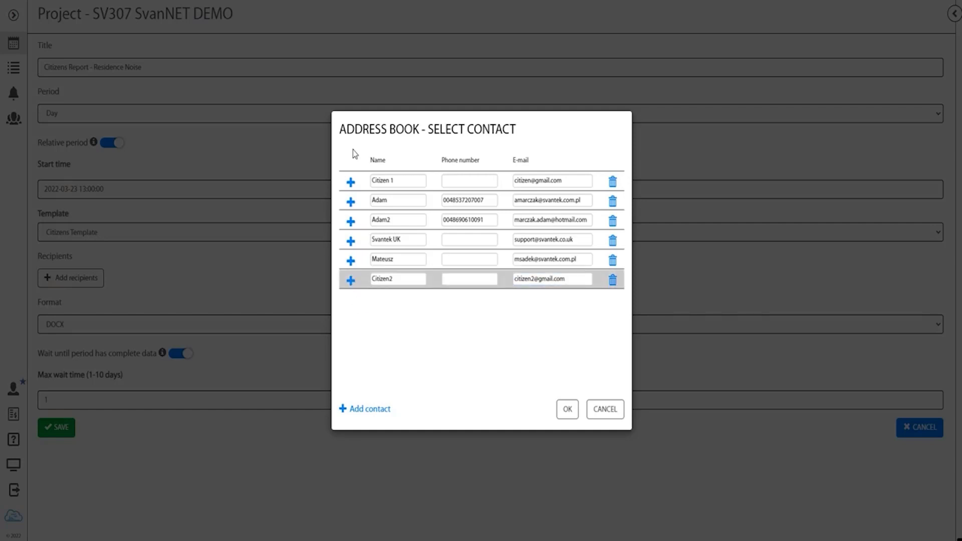
{"action": "left_click", "coordinate": [351, 182]}
Step: Confirm both citizen recipients and keep DOCX as the report format
{"action": "left_click", "coordinate": [568, 410]}
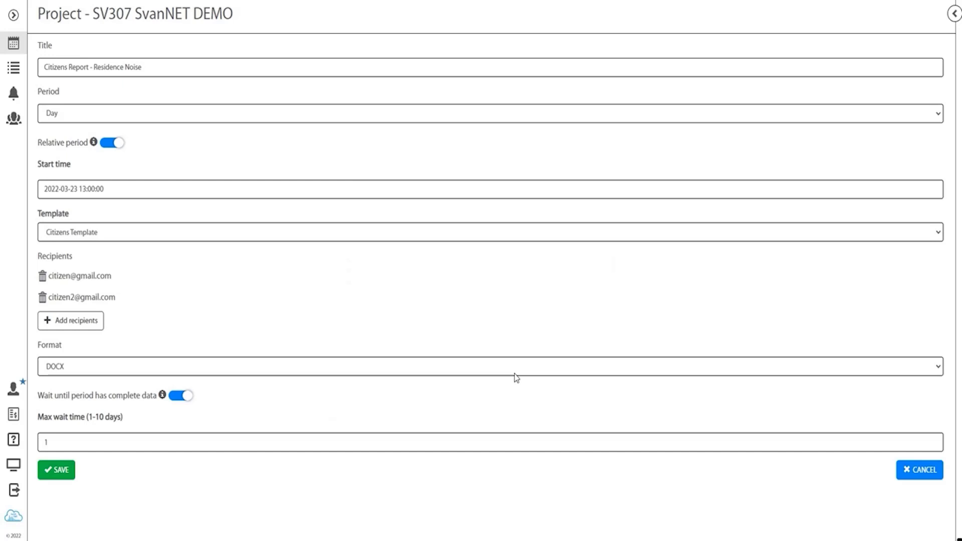
{"action": "left_click", "coordinate": [75, 370]}
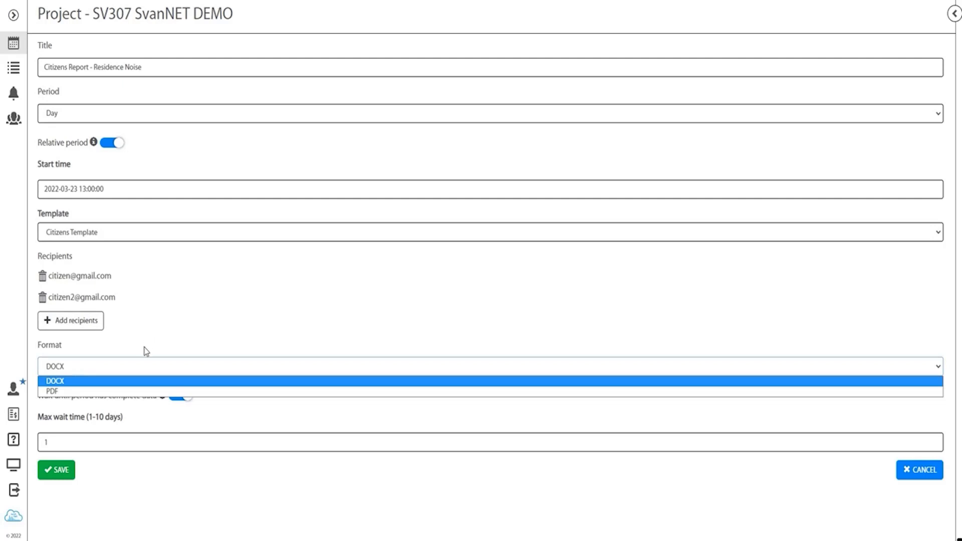
{"action": "left_click", "coordinate": [176, 337]}
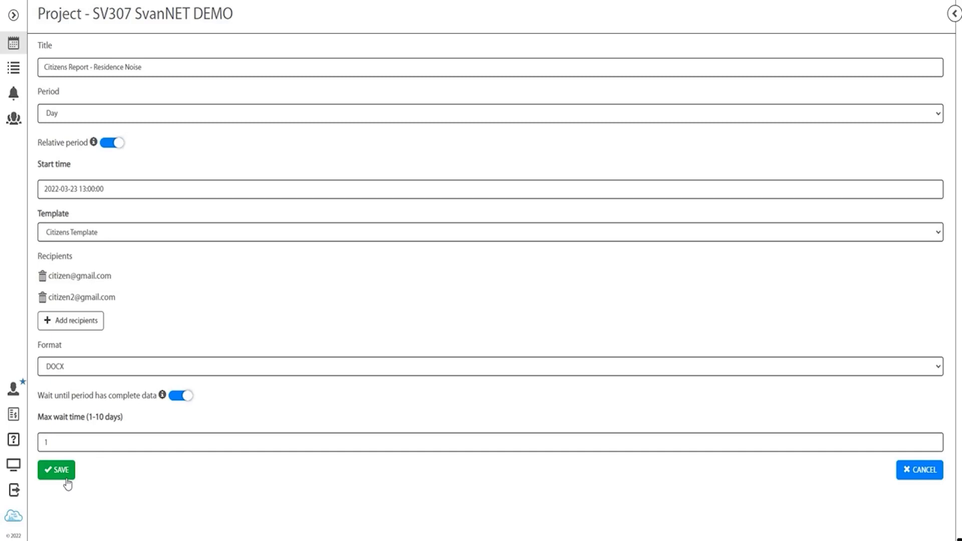
Step: Save the Citizens Report configuration and begin another blank automatic report
{"action": "left_click", "coordinate": [68, 484]}
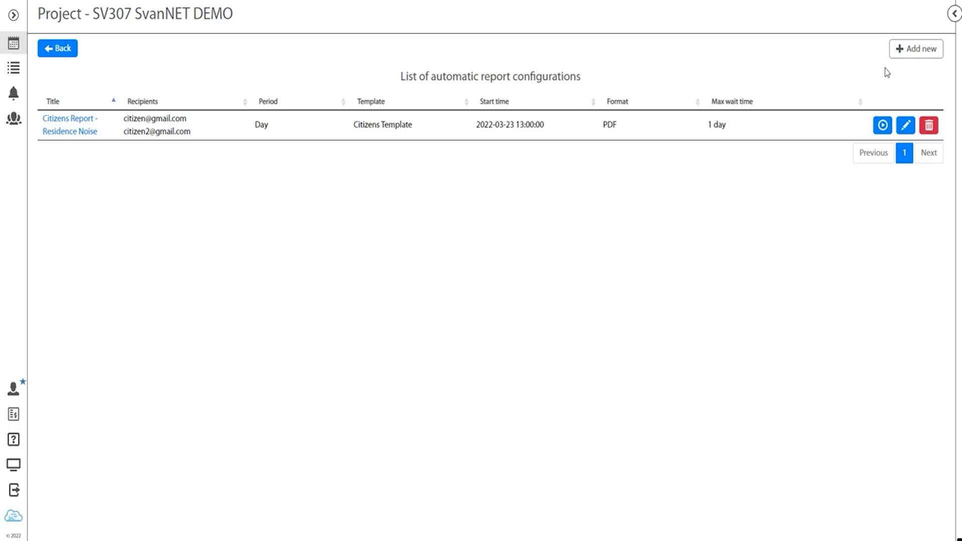
{"action": "left_click", "coordinate": [908, 54]}
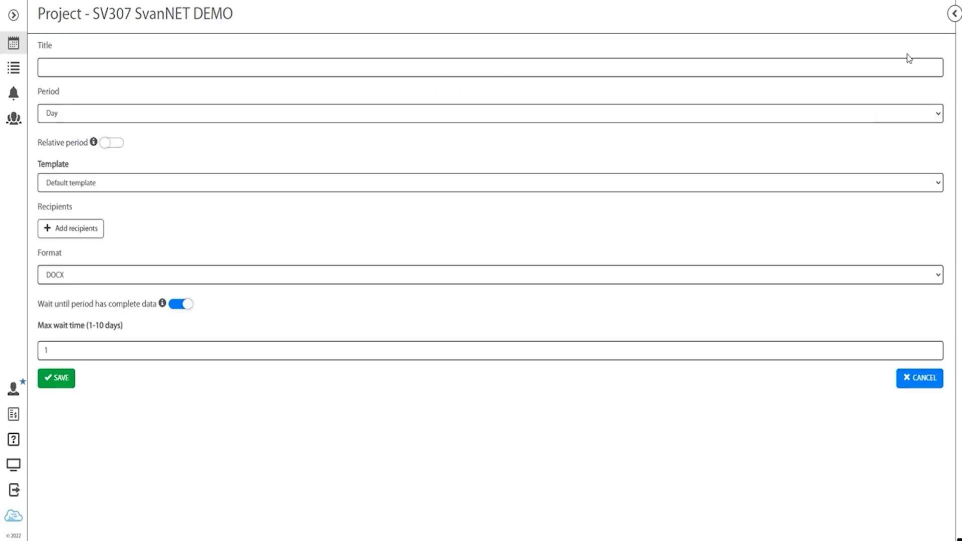
Step: Title the configuration 'Council Report - Residence Noise', reusing the citizens title with 'Council' swapped in
{"action": "left_click", "coordinate": [67, 64]}
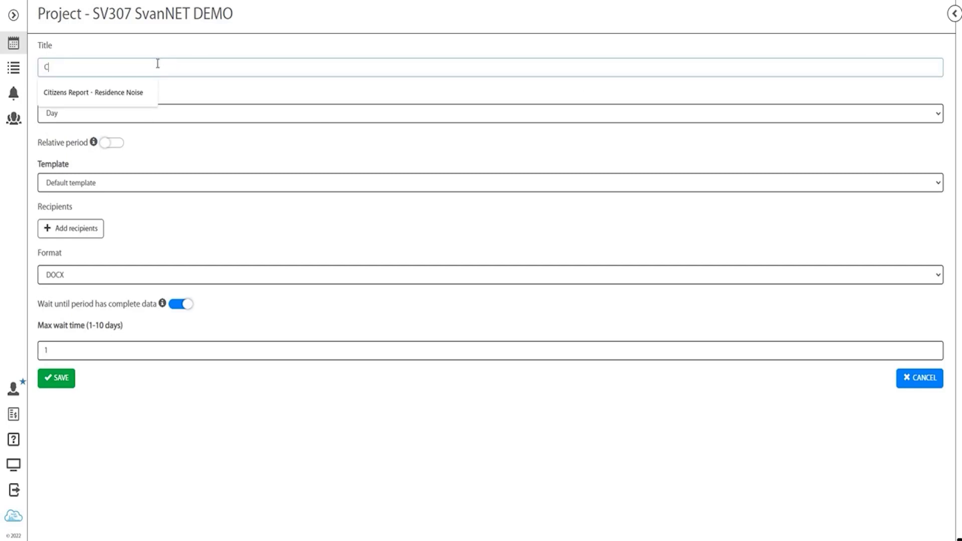
{"action": "left_click", "coordinate": [128, 94]}
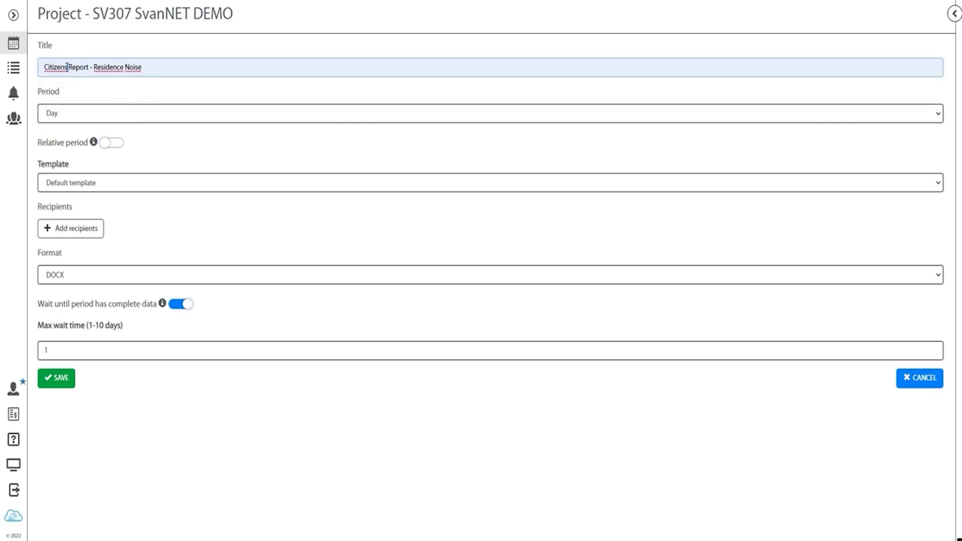
{"action": "left_click_drag", "start_coordinate": [67, 67], "coordinate": [51, 61]}
{"action": "type", "text": "ouncil"}
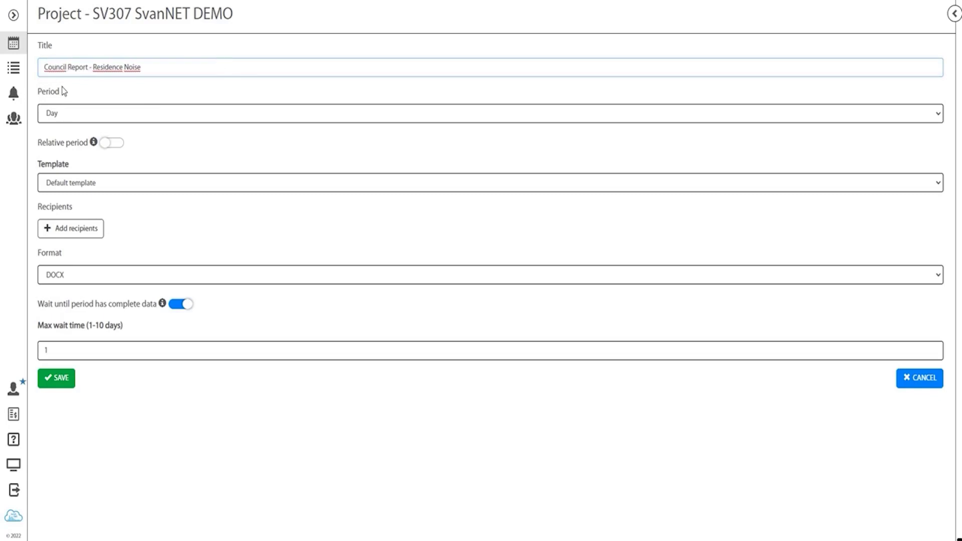
Step: Switch on the relative period, with a start date of 2022-03-23
{"action": "left_click", "coordinate": [111, 142]}
{"action": "left_click", "coordinate": [106, 147]}
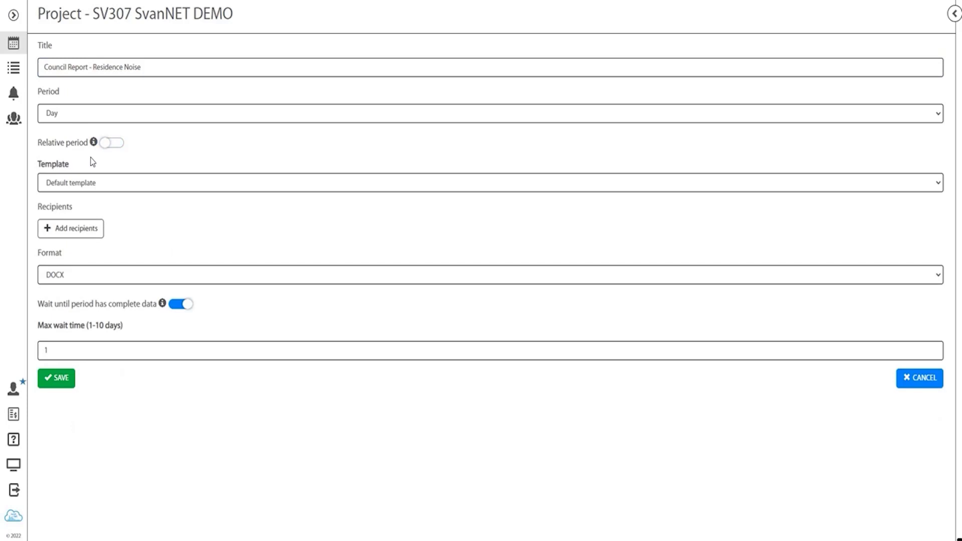
{"action": "left_click", "coordinate": [103, 146]}
{"action": "left_click", "coordinate": [75, 190]}
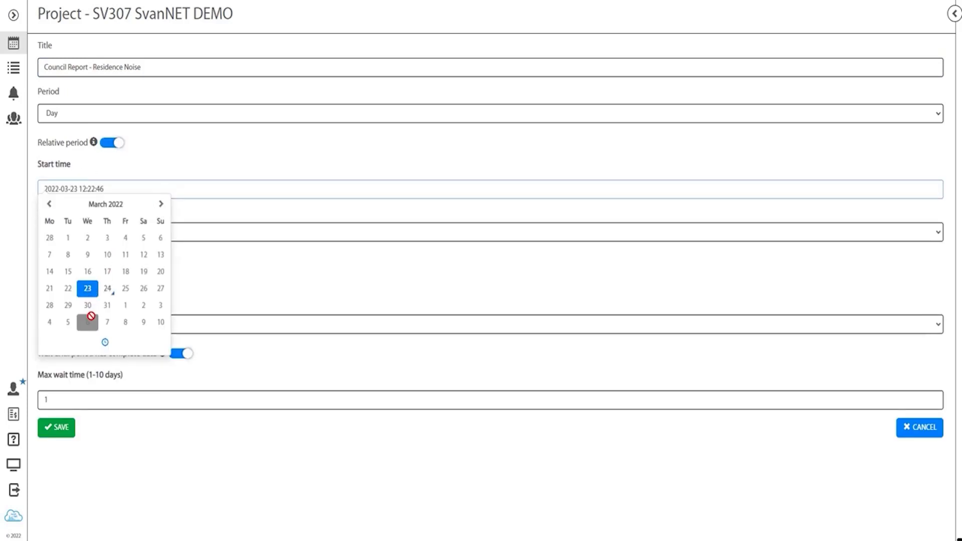
Step: Set the council report's start time to 13:00:00 on 2022-03-23
{"action": "left_click", "coordinate": [105, 343]}
{"action": "left_click", "coordinate": [58, 283]}
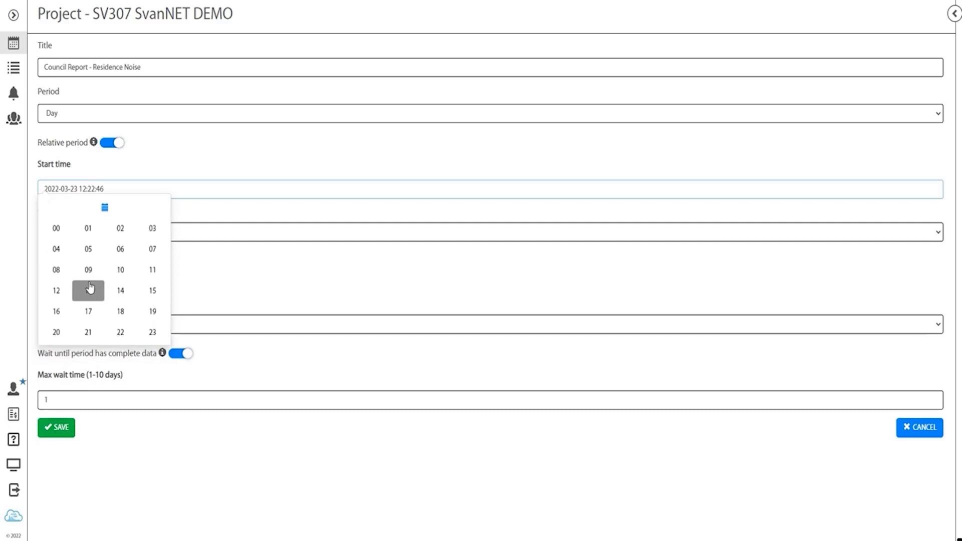
{"action": "left_click", "coordinate": [90, 289]}
{"action": "left_click", "coordinate": [107, 274]}
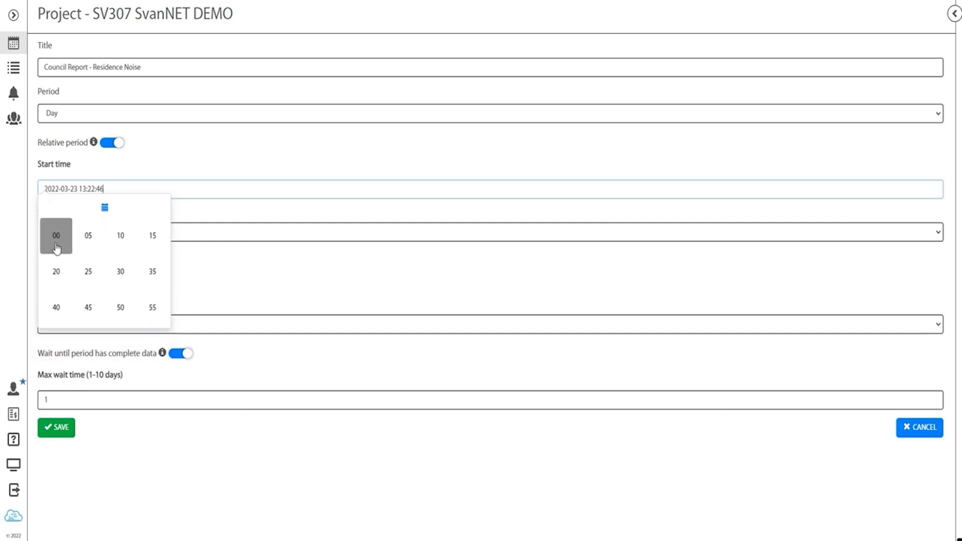
{"action": "left_click", "coordinate": [56, 238]}
{"action": "left_click", "coordinate": [151, 282]}
{"action": "left_click", "coordinate": [63, 240]}
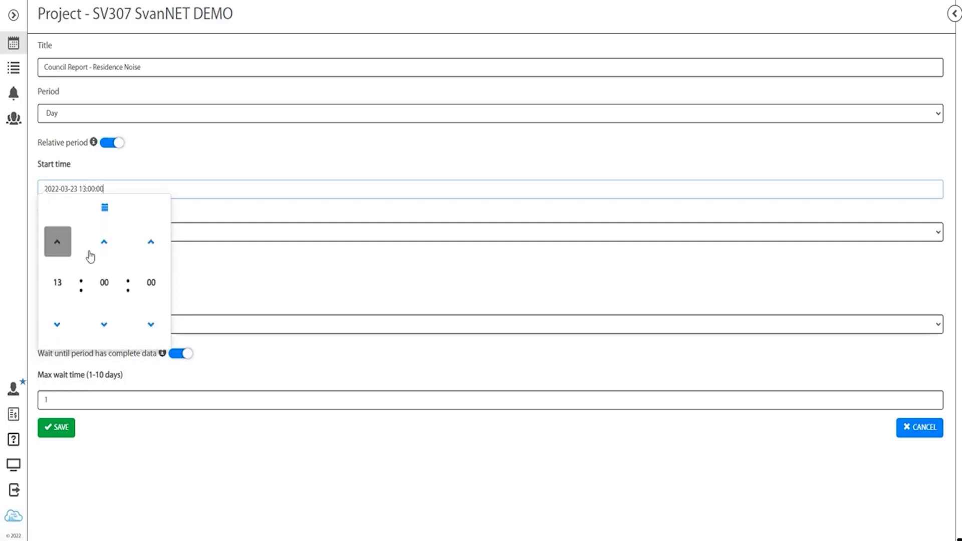
{"action": "left_click", "coordinate": [235, 208]}
{"action": "left_click", "coordinate": [123, 236]}
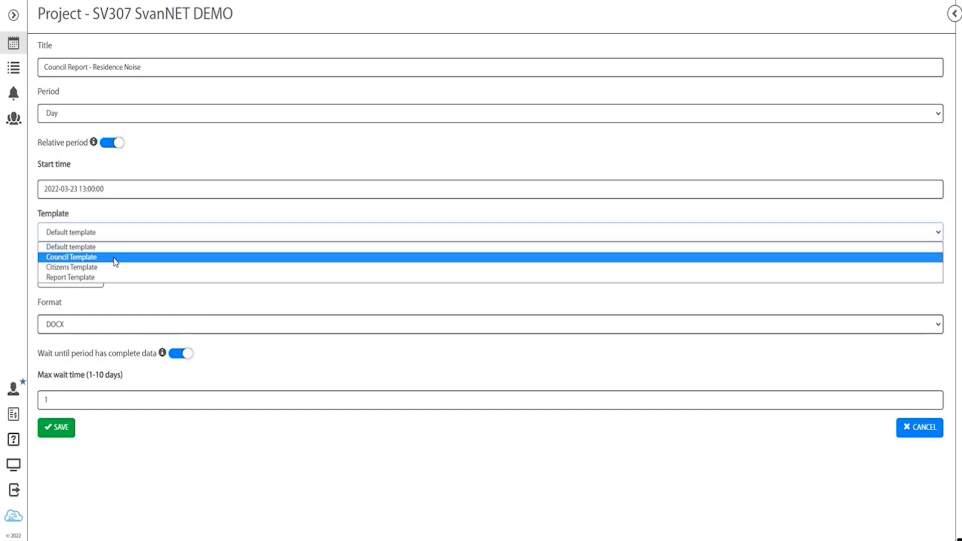
Step: Apply the Council Template, add two company contacts and the support contact as recipients, and save
{"action": "left_click", "coordinate": [115, 261]}
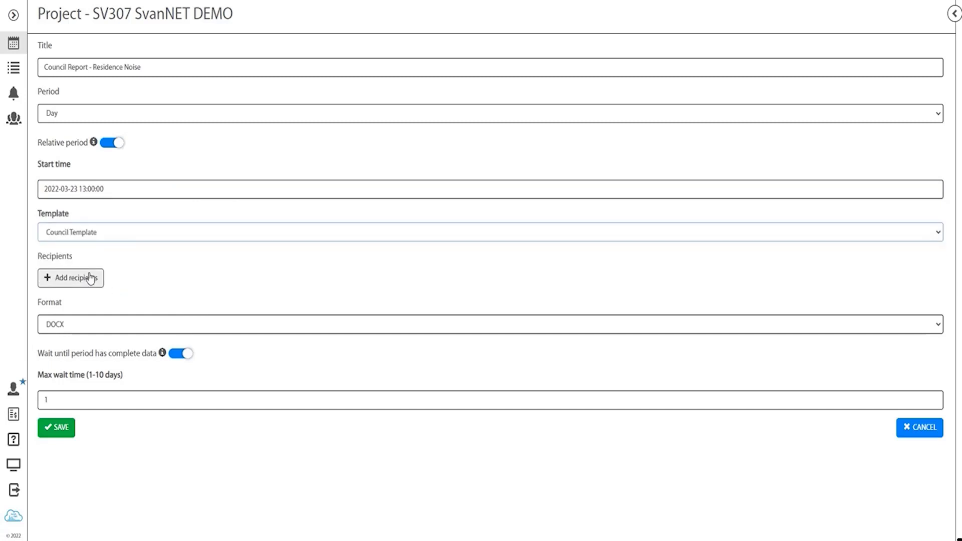
{"action": "left_click", "coordinate": [99, 279]}
{"action": "left_click", "coordinate": [351, 201]}
{"action": "left_click", "coordinate": [351, 221]}
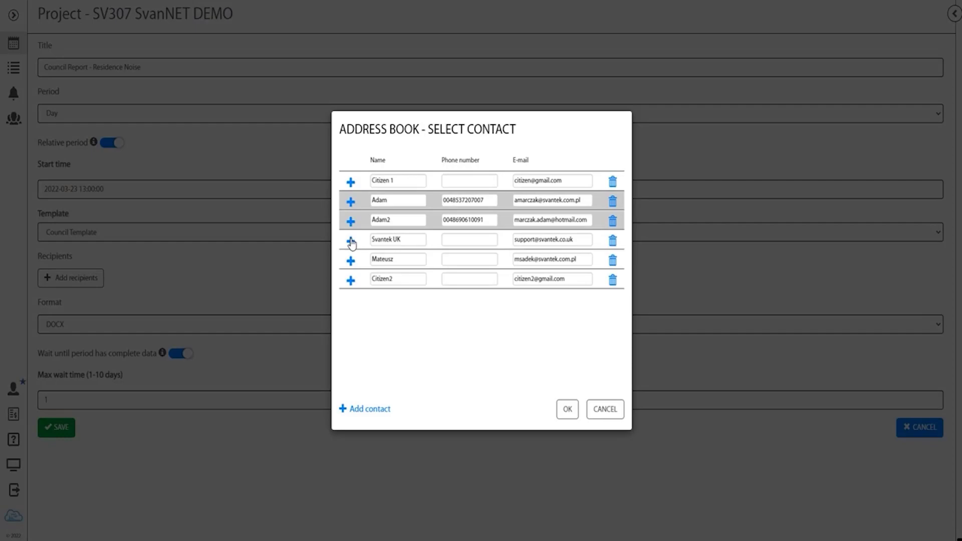
{"action": "left_click", "coordinate": [351, 241]}
{"action": "left_click", "coordinate": [562, 410]}
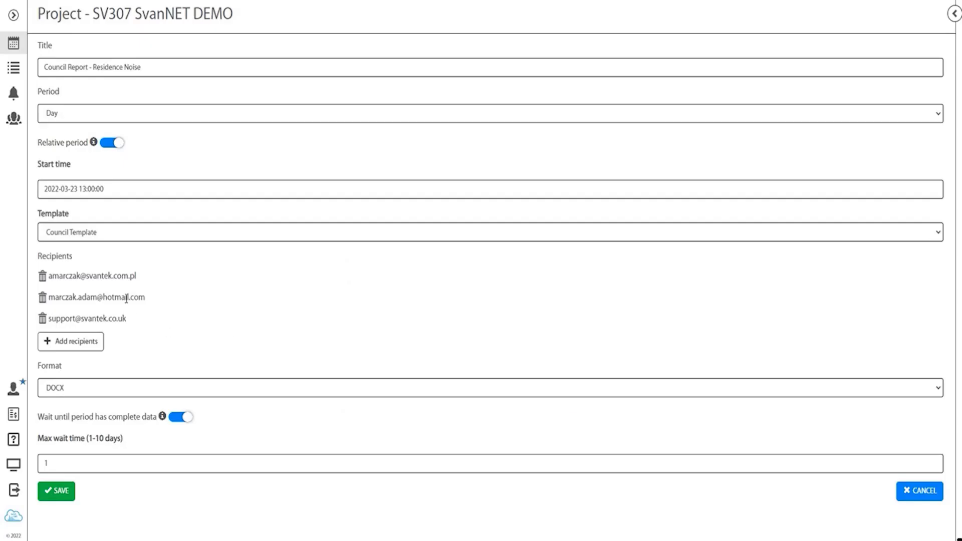
{"action": "left_click", "coordinate": [50, 503]}
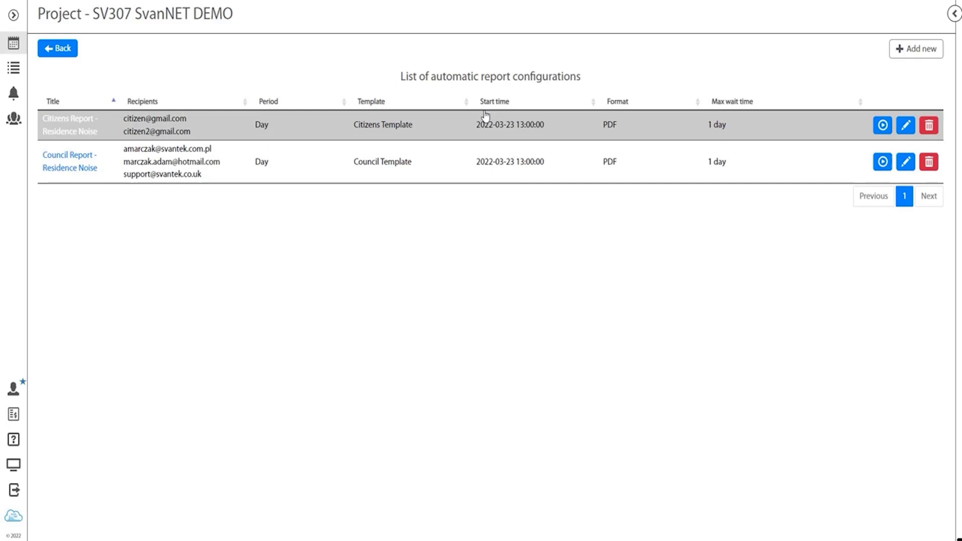
Step: Check the still-empty generated reports list, then return to the automatic report configurations
{"action": "left_click", "coordinate": [62, 49]}
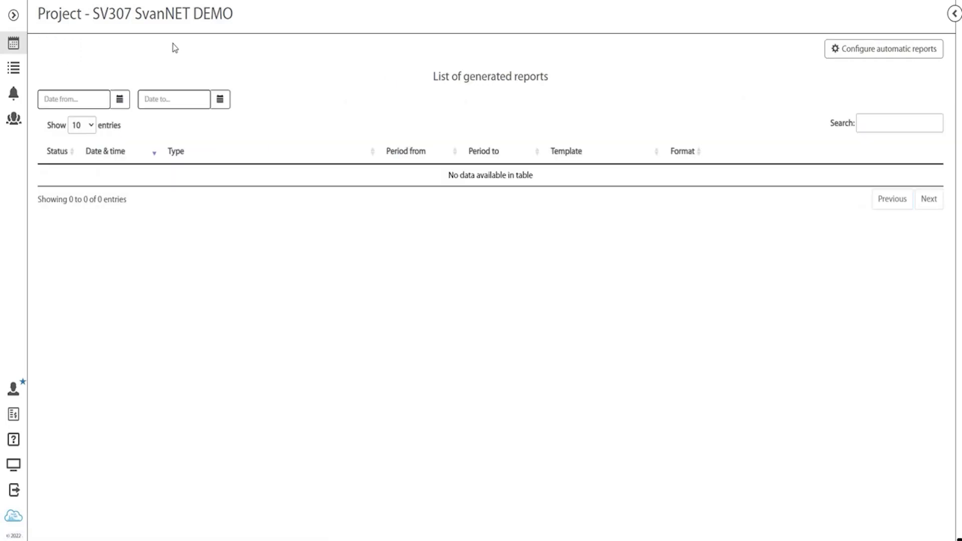
{"action": "left_click_drag", "start_coordinate": [431, 78], "coordinate": [569, 86]}
{"action": "left_click", "coordinate": [570, 100]}
{"action": "left_click", "coordinate": [838, 55]}
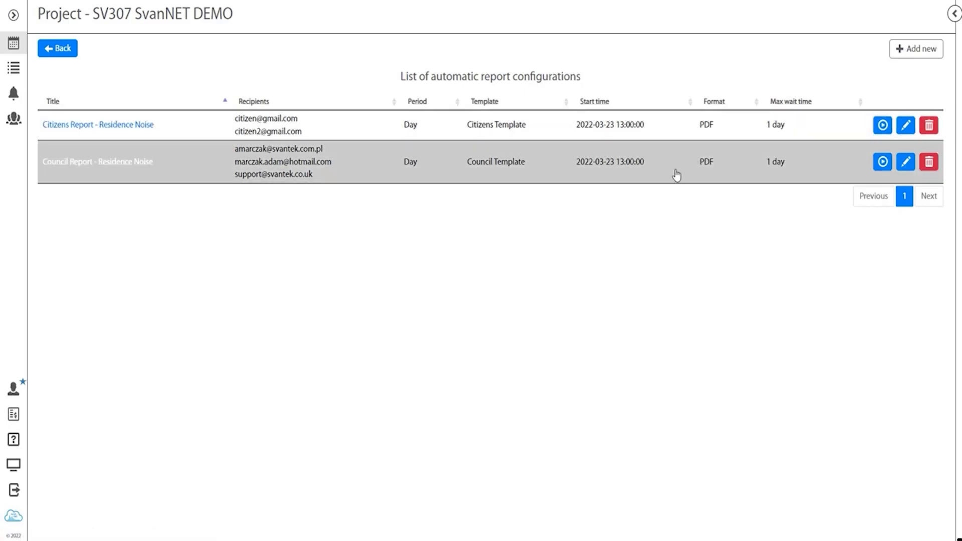
Step: Generate the Citizens Report now, download its DOCX file and view it in Word
{"action": "left_click", "coordinate": [883, 126]}
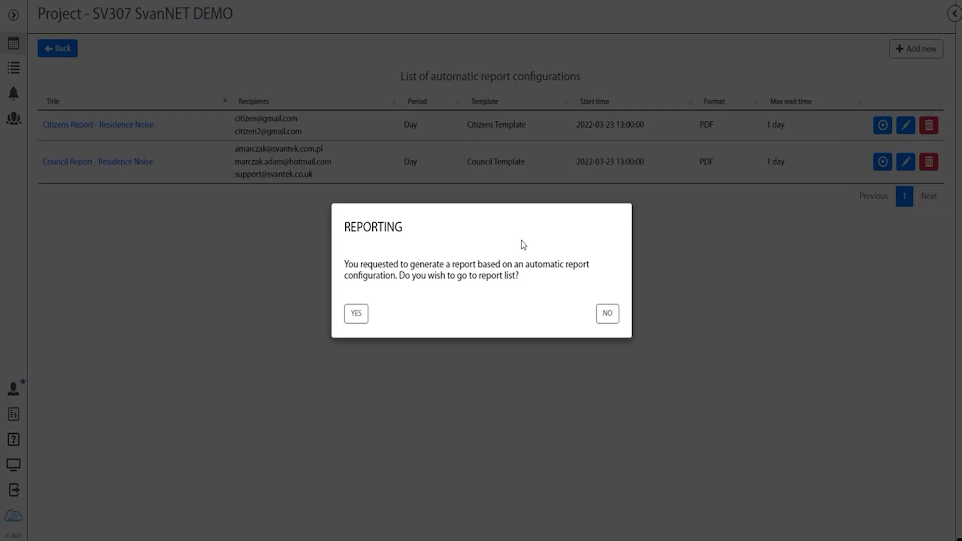
{"action": "left_click", "coordinate": [362, 324]}
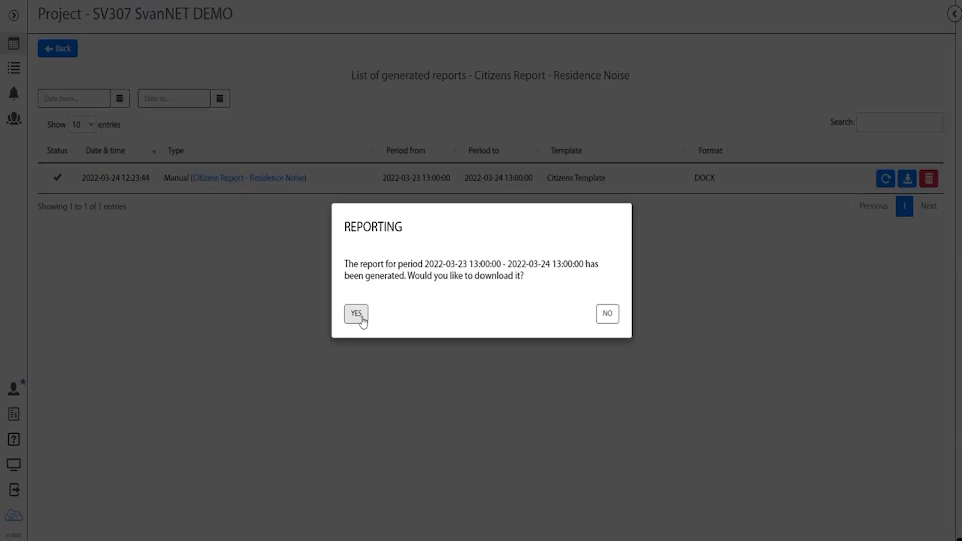
{"action": "left_click", "coordinate": [368, 324]}
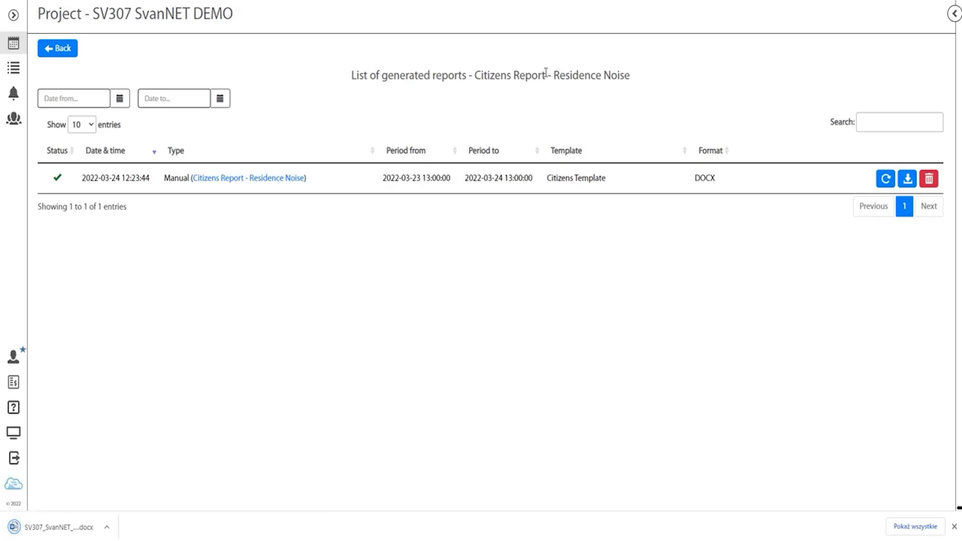
{"action": "left_click", "coordinate": [54, 533]}
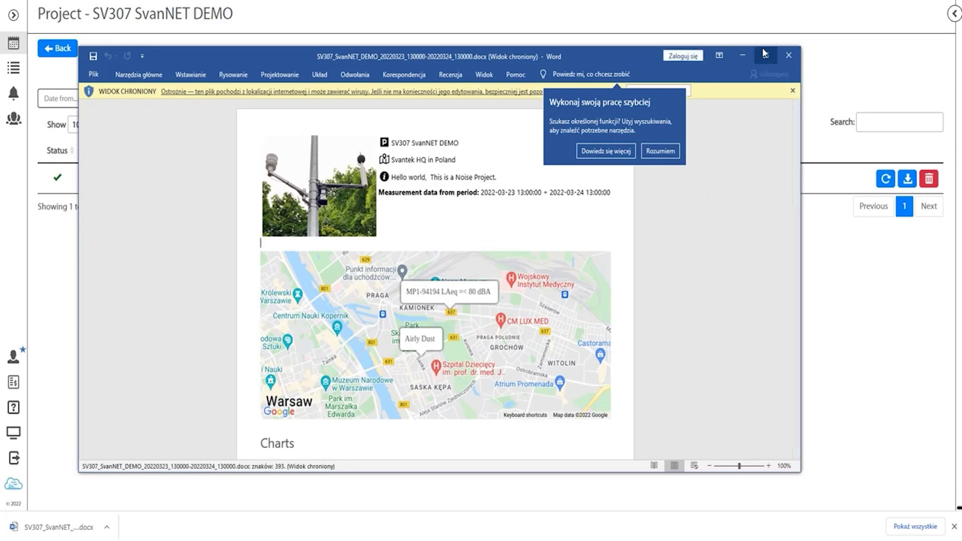
Step: Maximise the Word window and read through the downloaded Citizens report
{"action": "left_click", "coordinate": [765, 55]}
{"action": "scroll", "coordinate": [412, 105], "scroll_direction": "down", "scroll_amount": 6}
{"action": "scroll", "coordinate": [412, 106], "scroll_direction": "down", "scroll_amount": 1}
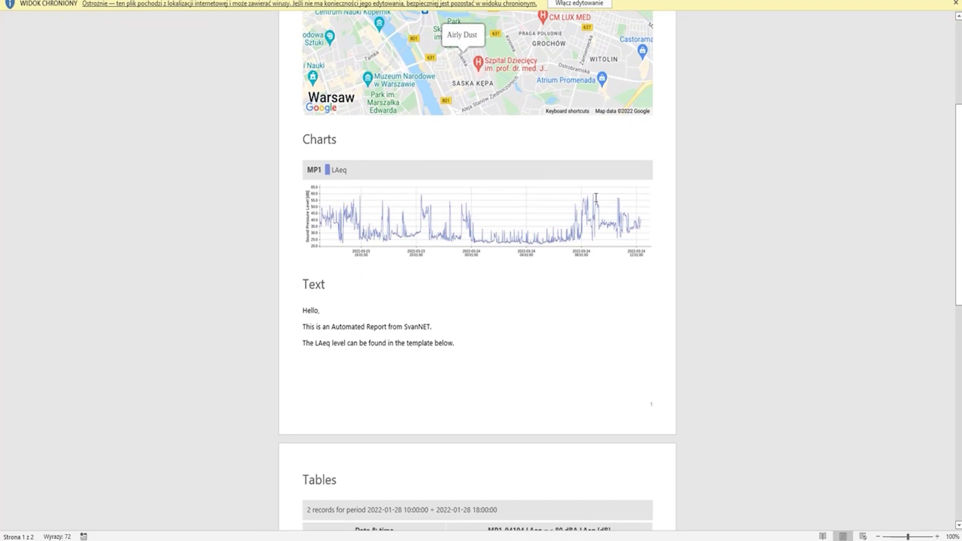
{"action": "scroll", "coordinate": [265, 280], "scroll_direction": "down", "scroll_amount": 5}
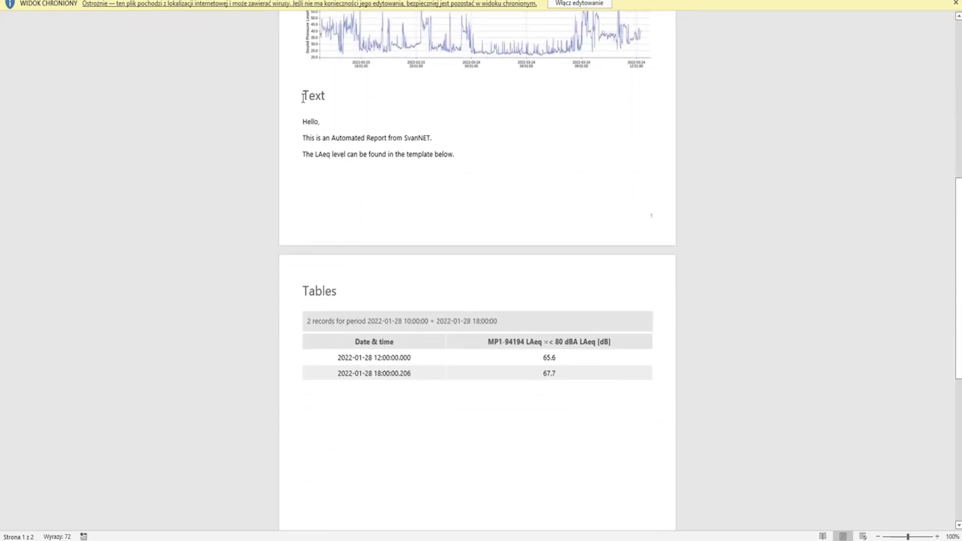
{"action": "scroll", "coordinate": [303, 97], "scroll_direction": "up", "scroll_amount": 11}
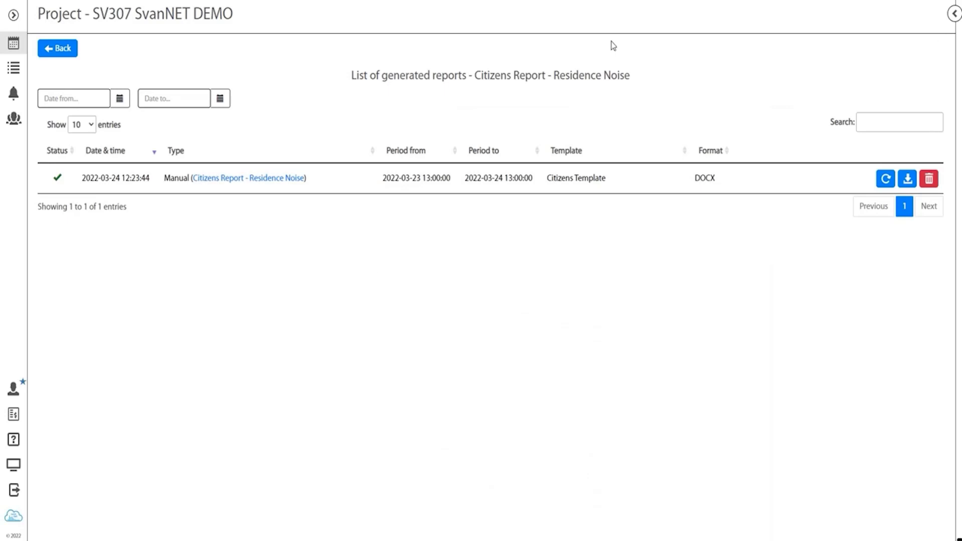
Step: Run the Council Report - Residence Noise configuration now, download its DOCX and view it in Word
{"action": "left_click", "coordinate": [60, 48]}
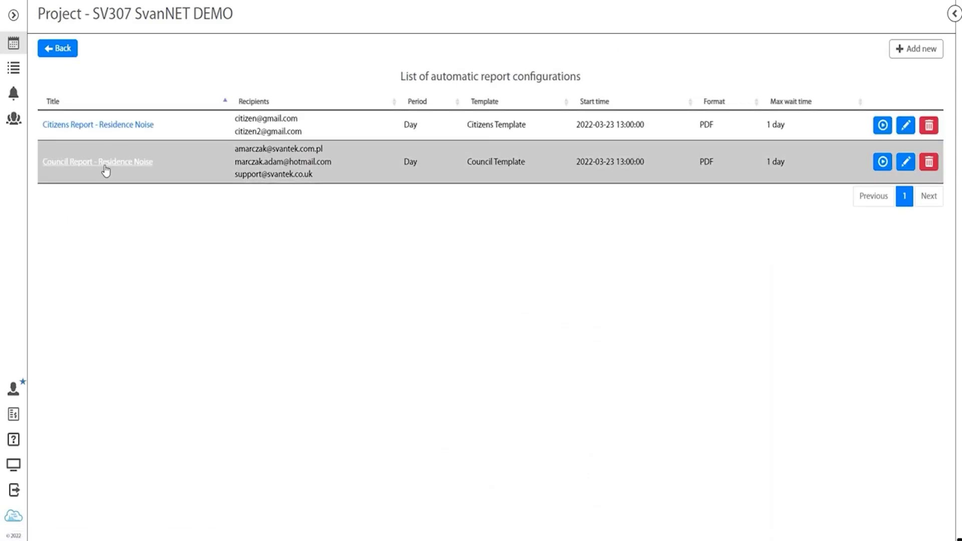
{"action": "left_click", "coordinate": [883, 162]}
{"action": "left_click", "coordinate": [357, 314]}
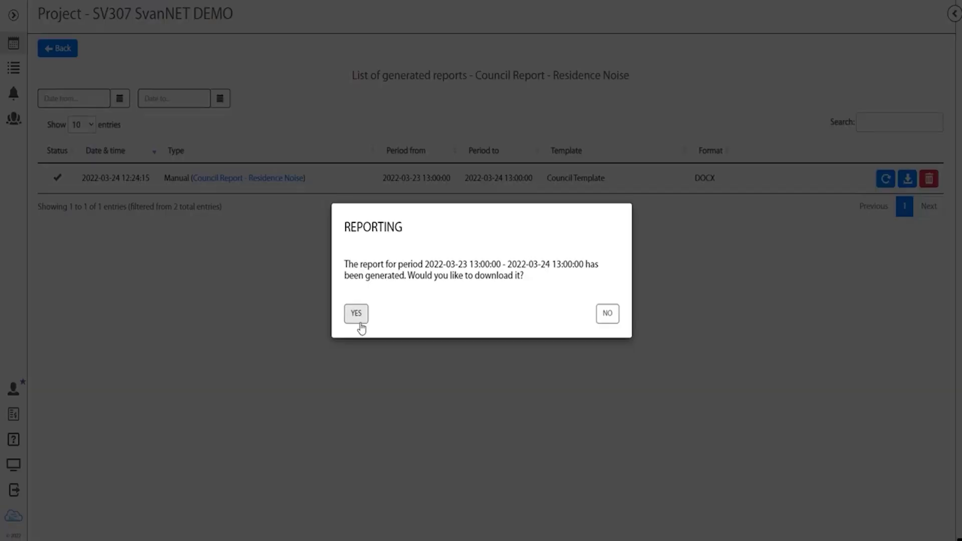
{"action": "left_click", "coordinate": [358, 320]}
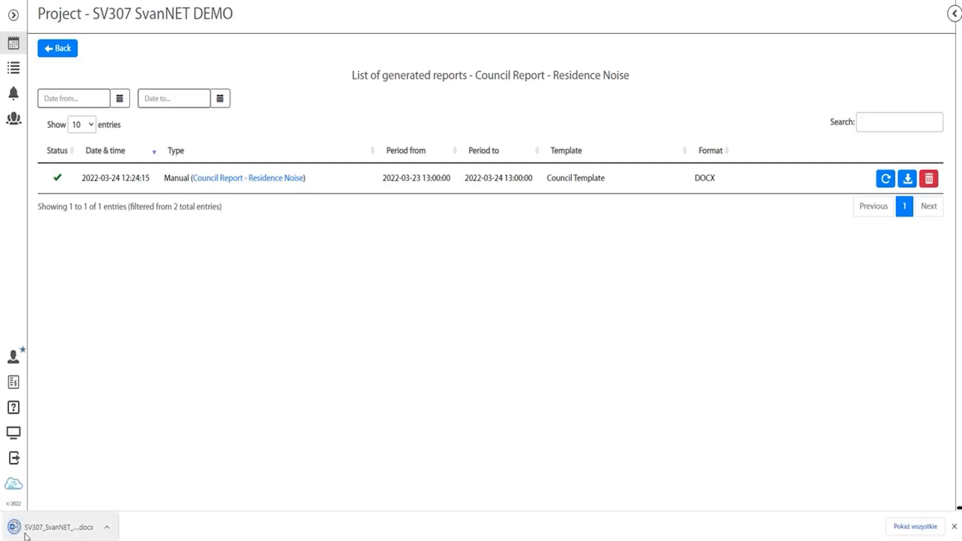
{"action": "left_click", "coordinate": [39, 531]}
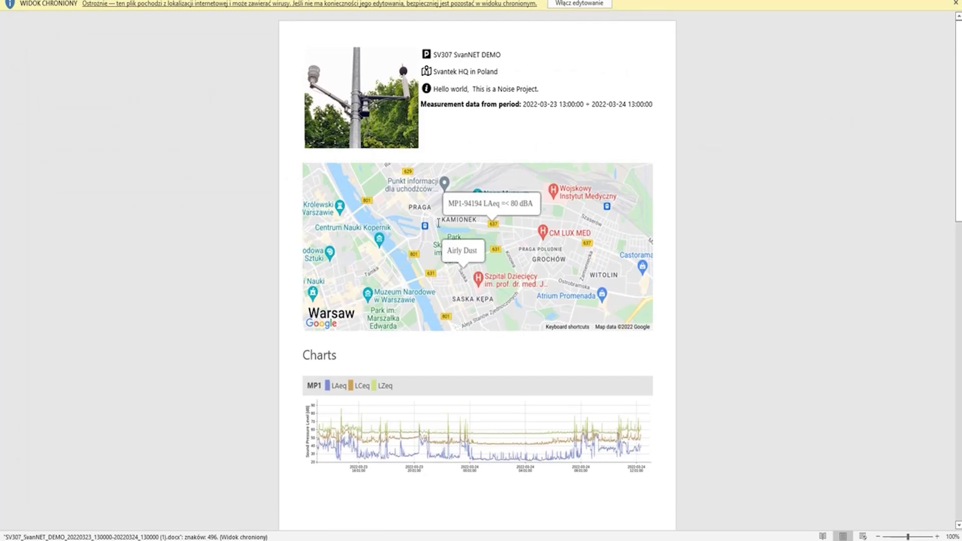
Step: Snap the council and citizens reports side by side, compare them, then close both
{"action": "key", "text": "super+Left"}
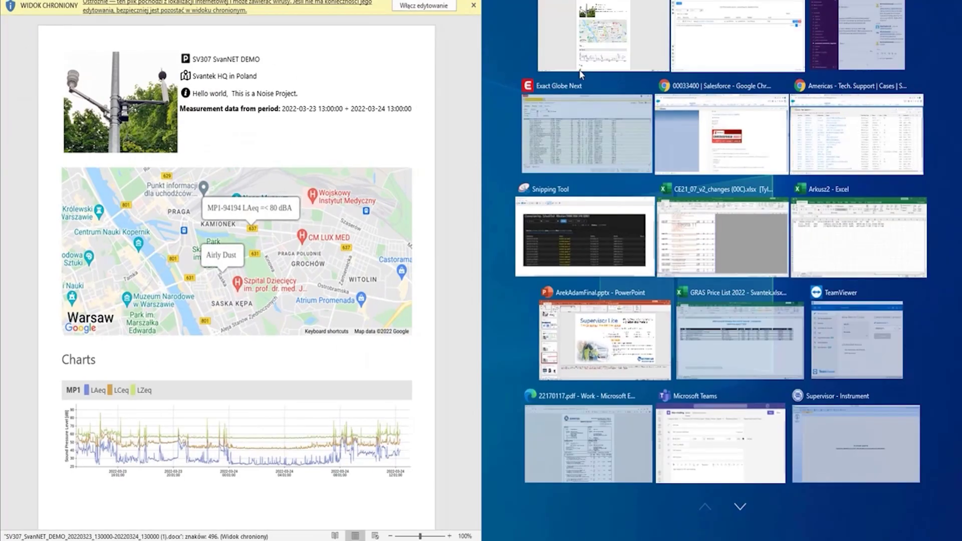
{"action": "left_click", "coordinate": [590, 40]}
{"action": "scroll", "coordinate": [301, 220], "scroll_direction": "down", "scroll_amount": 2}
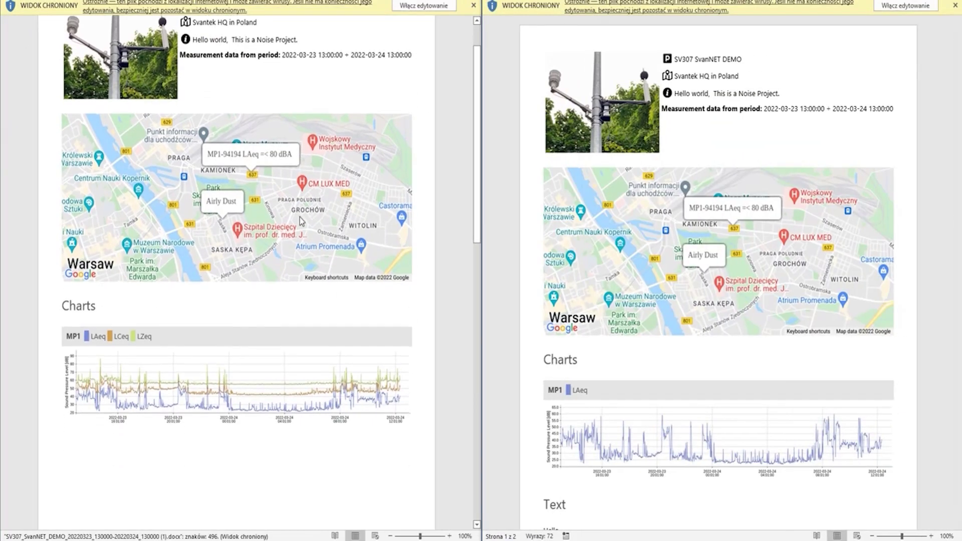
{"action": "scroll", "coordinate": [251, 241], "scroll_direction": "up", "scroll_amount": 2}
{"action": "scroll", "coordinate": [116, 401], "scroll_direction": "down", "scroll_amount": 5}
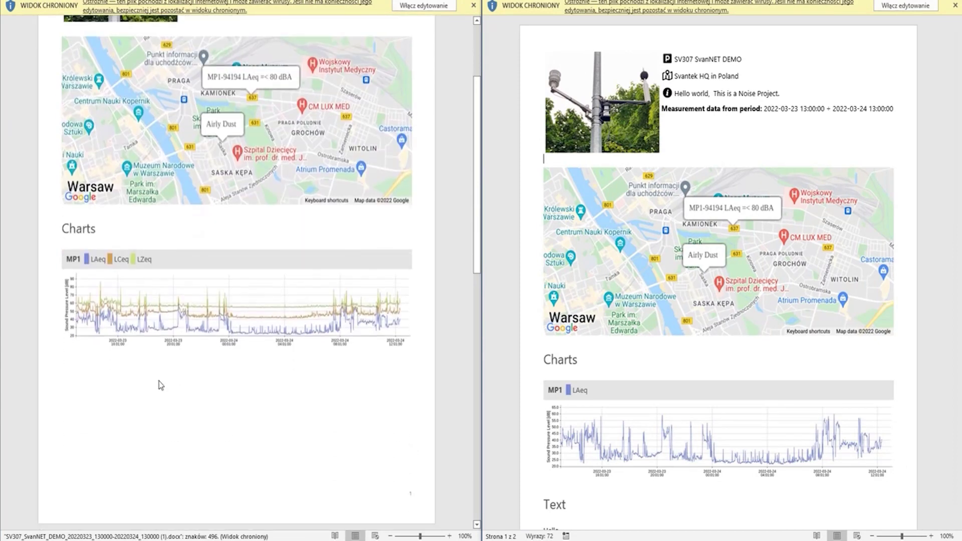
{"action": "scroll", "coordinate": [158, 382], "scroll_direction": "down", "scroll_amount": 14}
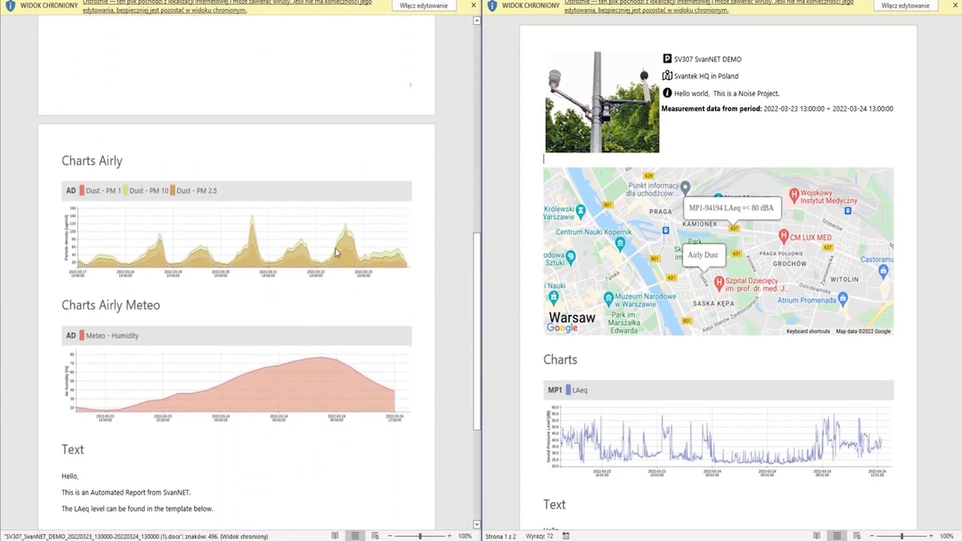
{"action": "scroll", "coordinate": [565, 220], "scroll_direction": "down", "scroll_amount": 20}
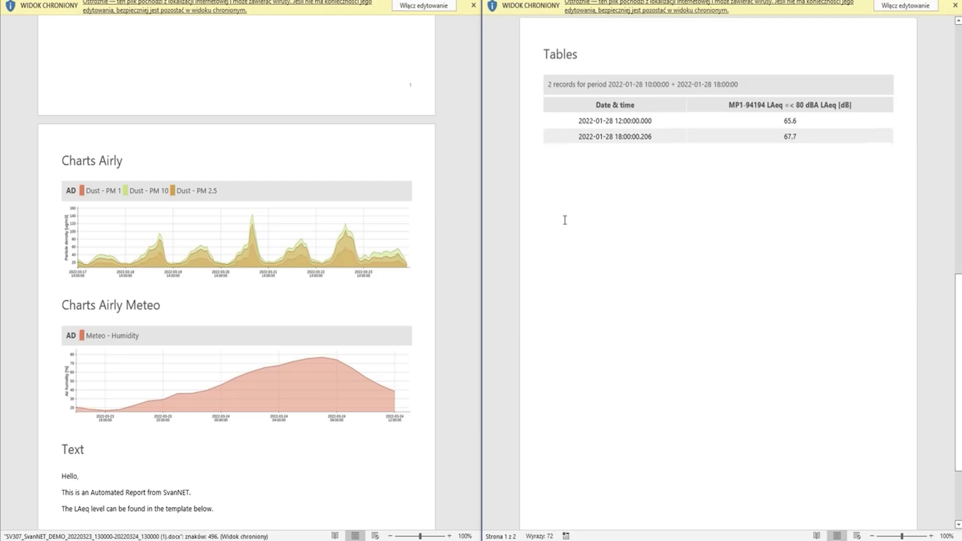
{"action": "scroll", "coordinate": [565, 220], "scroll_direction": "up", "scroll_amount": 3}
{"action": "key", "text": "alt+F4"}
{"action": "key", "text": "alt+F4"}
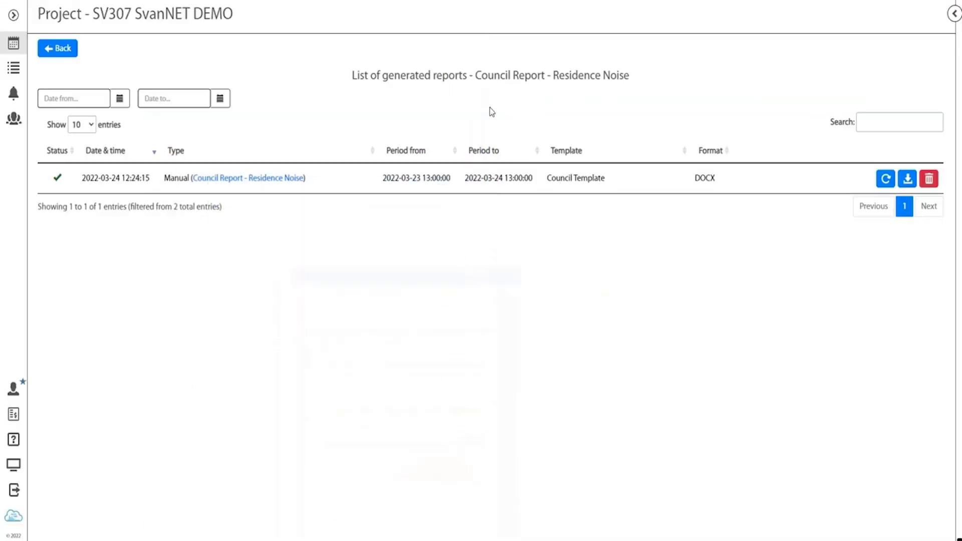
Step: Go back to the generated reports list and display the SV307 SvanNET DEMO project dashboard
{"action": "left_click", "coordinate": [57, 53]}
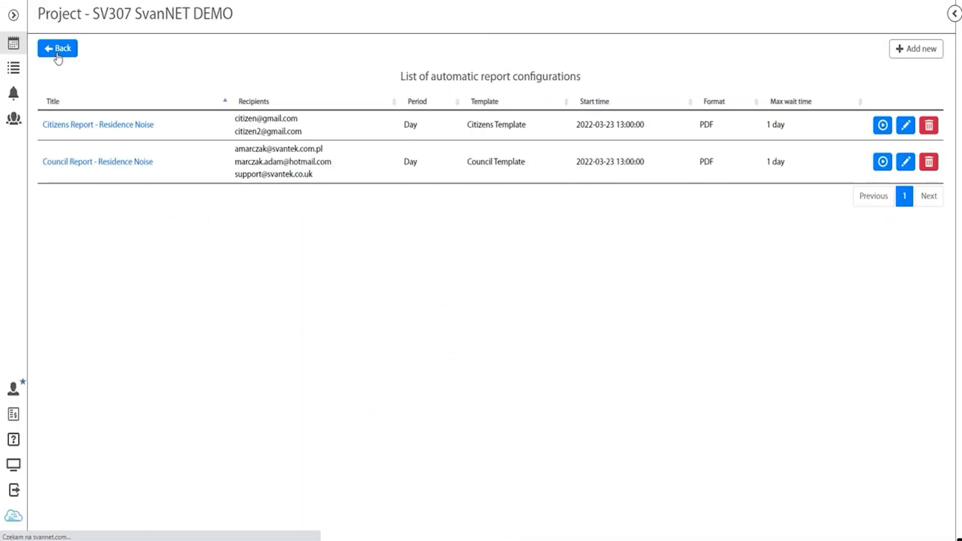
{"action": "left_click", "coordinate": [57, 50]}
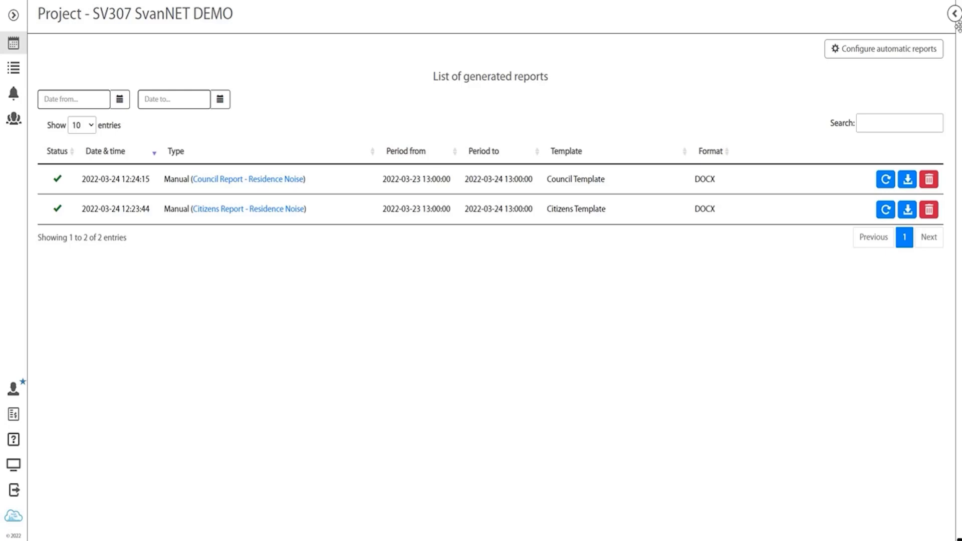
{"action": "left_click", "coordinate": [954, 14]}
{"action": "left_click", "coordinate": [897, 74]}
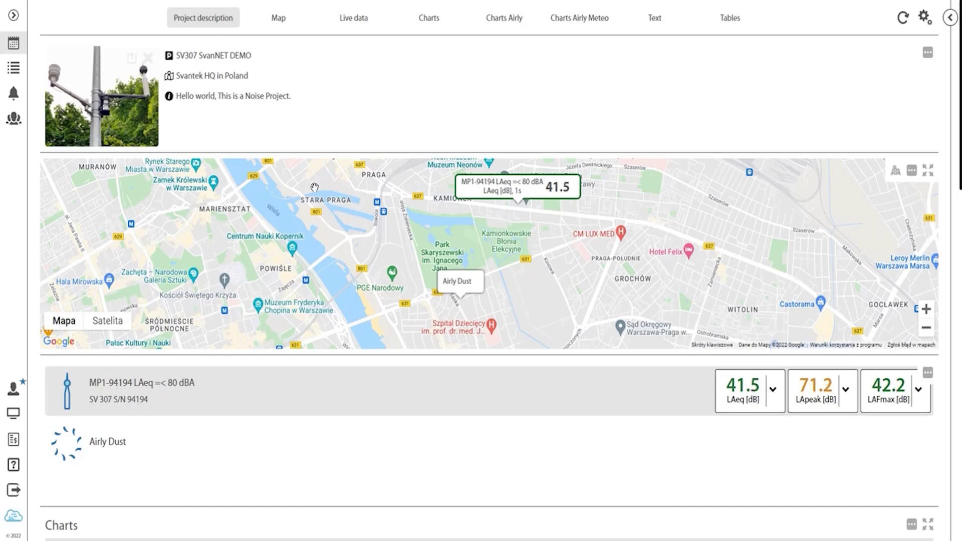
Step: Toggle dashboard edit mode on and back off, then go to the Reporting section
{"action": "left_click", "coordinate": [924, 16]}
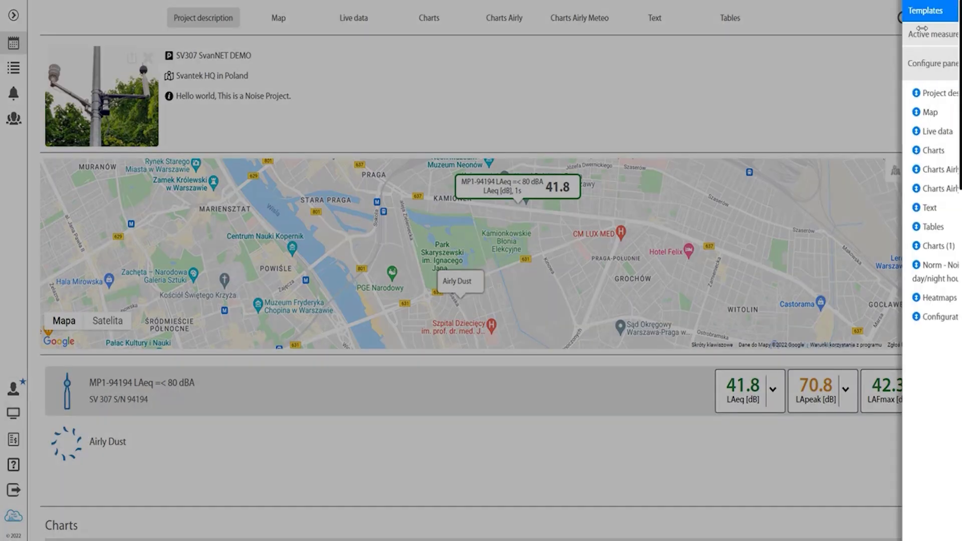
{"action": "left_click", "coordinate": [852, 19]}
{"action": "left_click", "coordinate": [930, 59]}
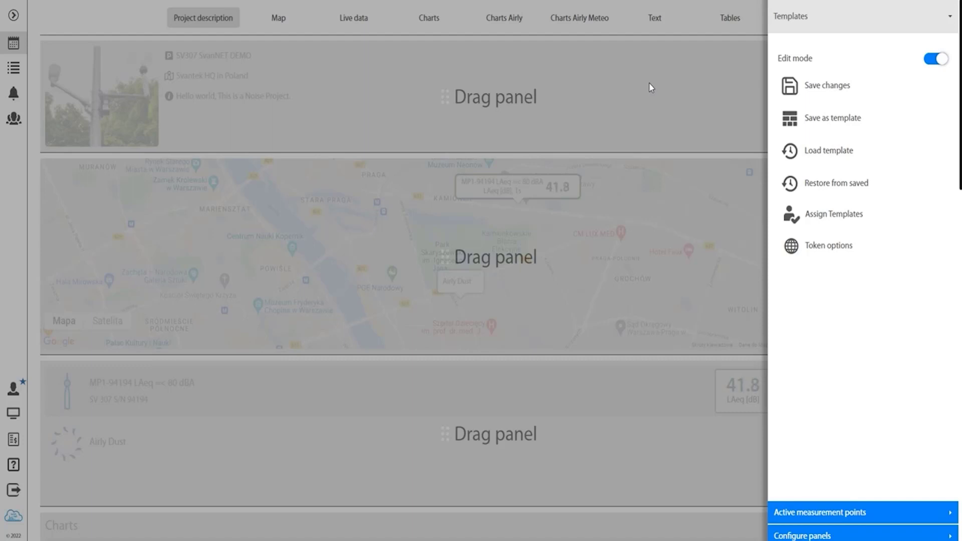
{"action": "left_click", "coordinate": [931, 59]}
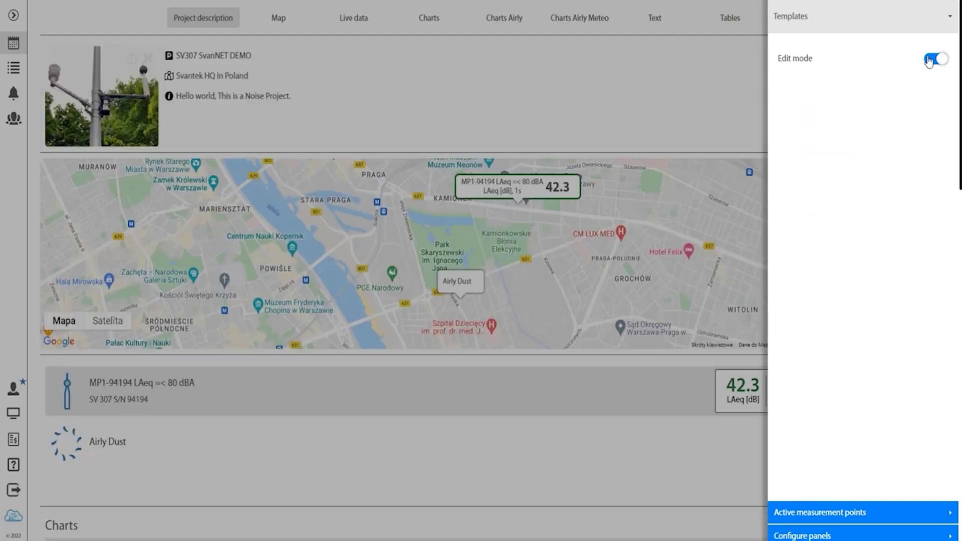
{"action": "left_click", "coordinate": [683, 107]}
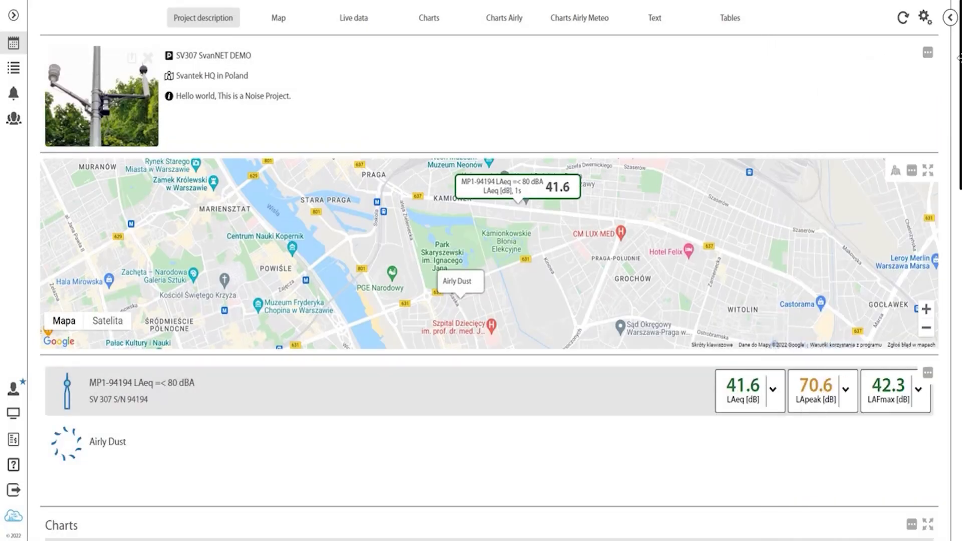
{"action": "left_click", "coordinate": [951, 19]}
{"action": "left_click", "coordinate": [855, 329]}
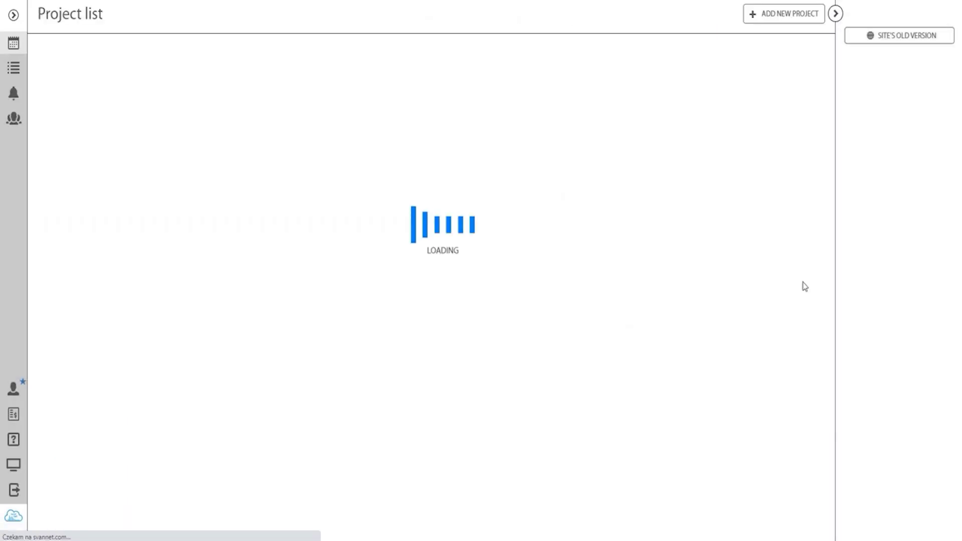
Step: Hide the side panel and show the daily DOCX automatic report configurations for both Residence Noise reports
{"action": "left_click", "coordinate": [836, 14]}
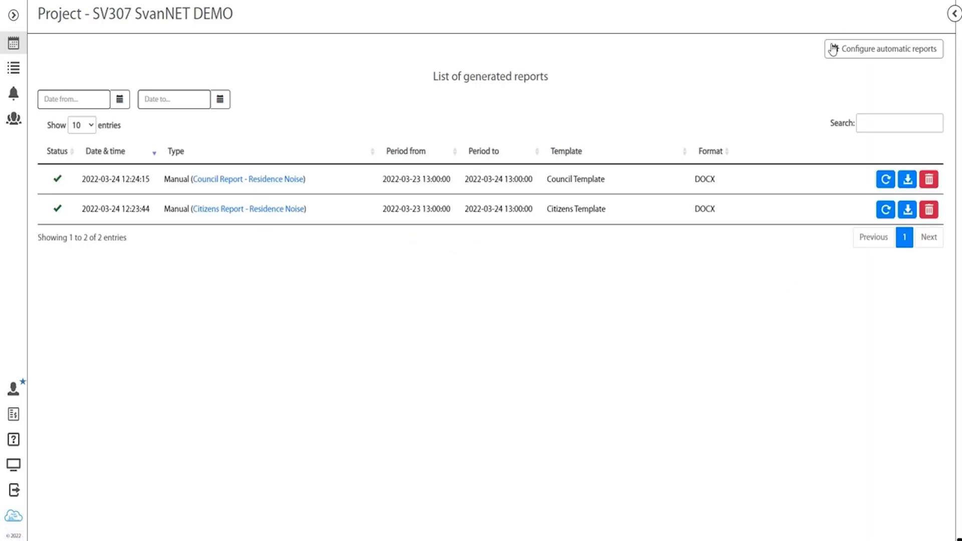
{"action": "left_click", "coordinate": [833, 49]}
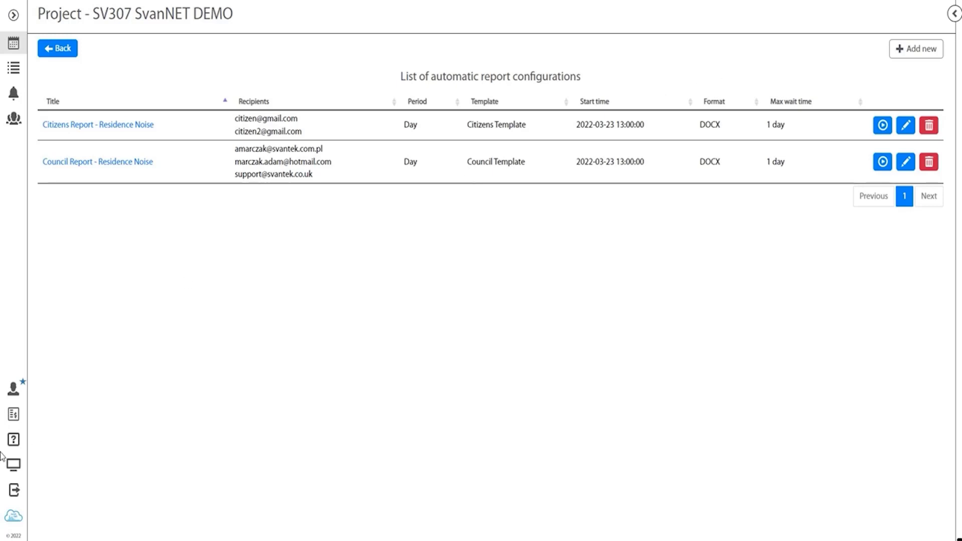
Step: Go to help and list the seven SvanNET tutorial videos, Introduction through Part 3: Vibration Project
{"action": "left_click", "coordinate": [14, 443]}
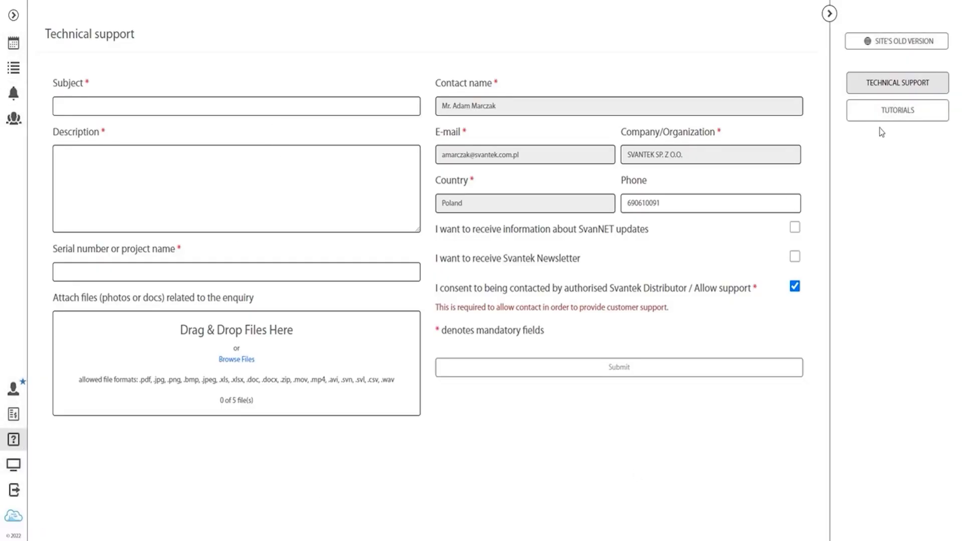
{"action": "left_click", "coordinate": [898, 117]}
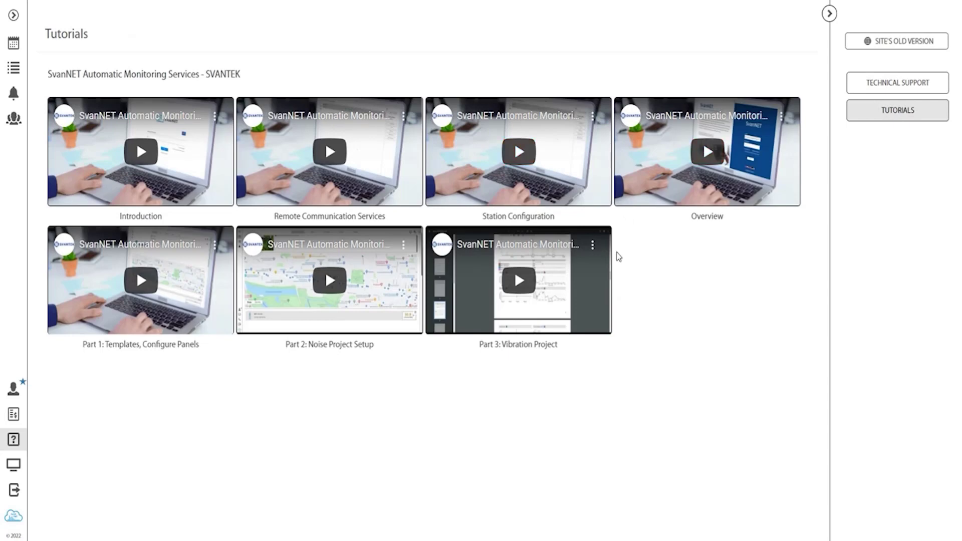